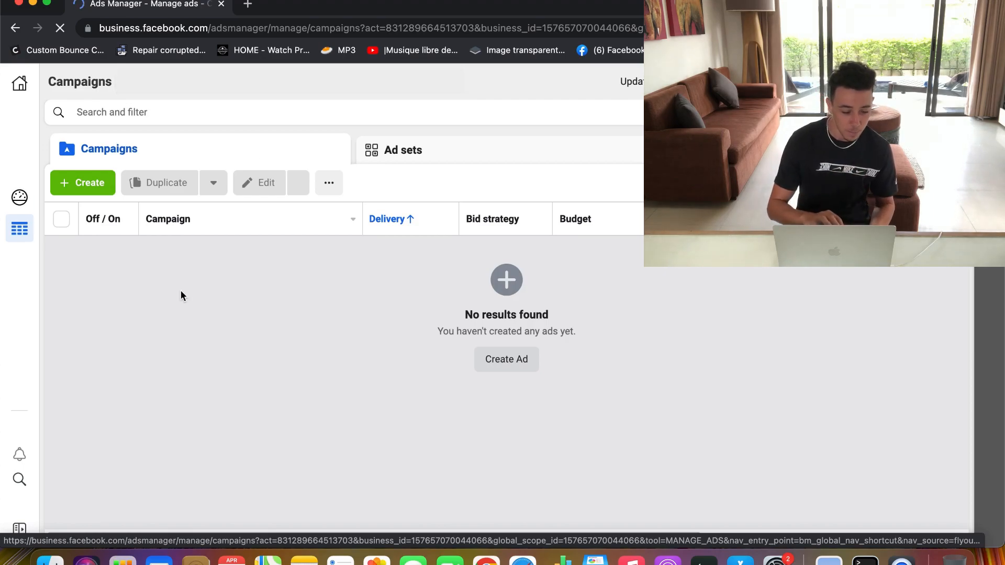
Step: Create a new campaign with the Sales objective and dismiss the Leads campaign recommendation
left_click(83, 183)
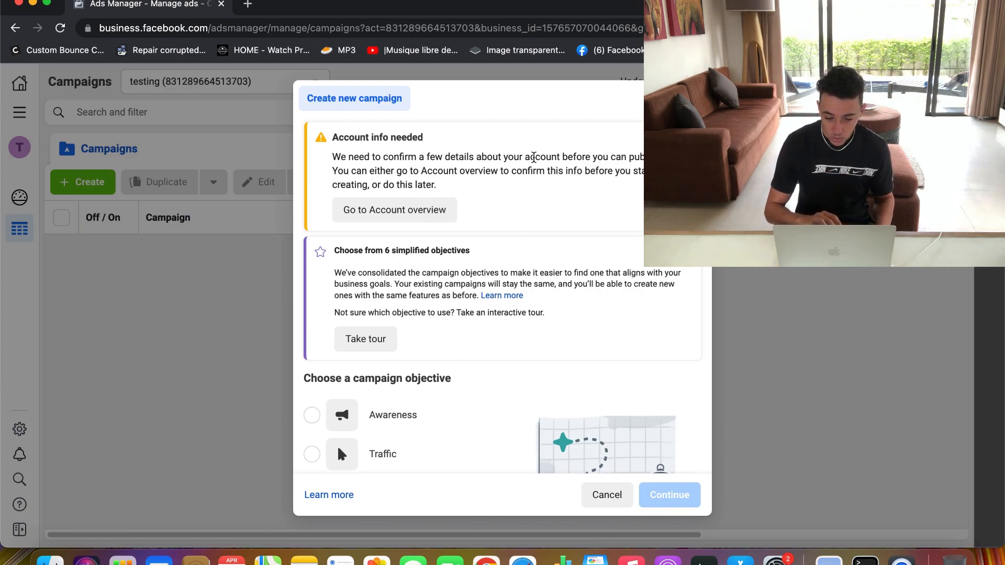
scroll(532, 157, "down", 3)
scroll(526, 210, "down", 1)
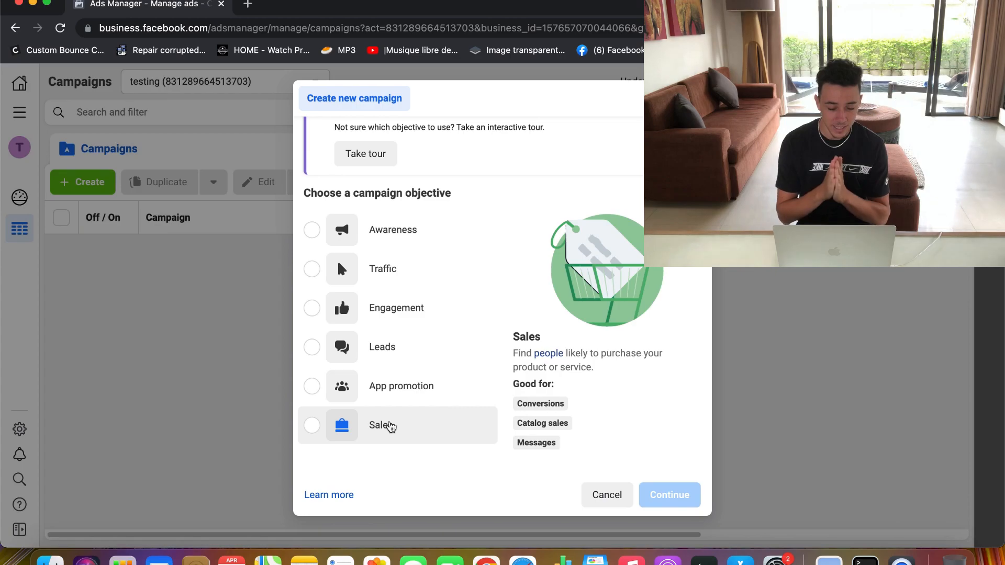
left_click(313, 426)
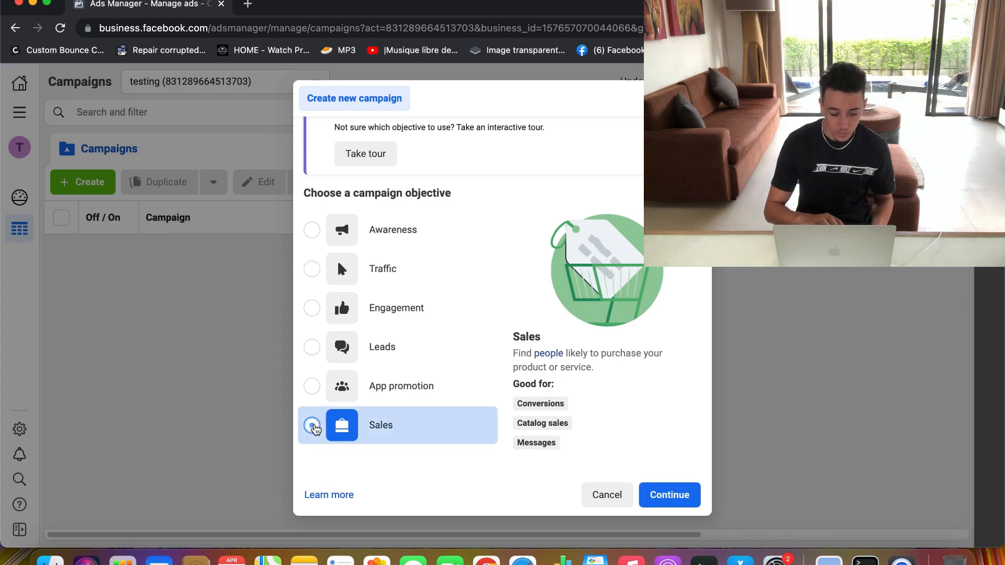
left_click(666, 495)
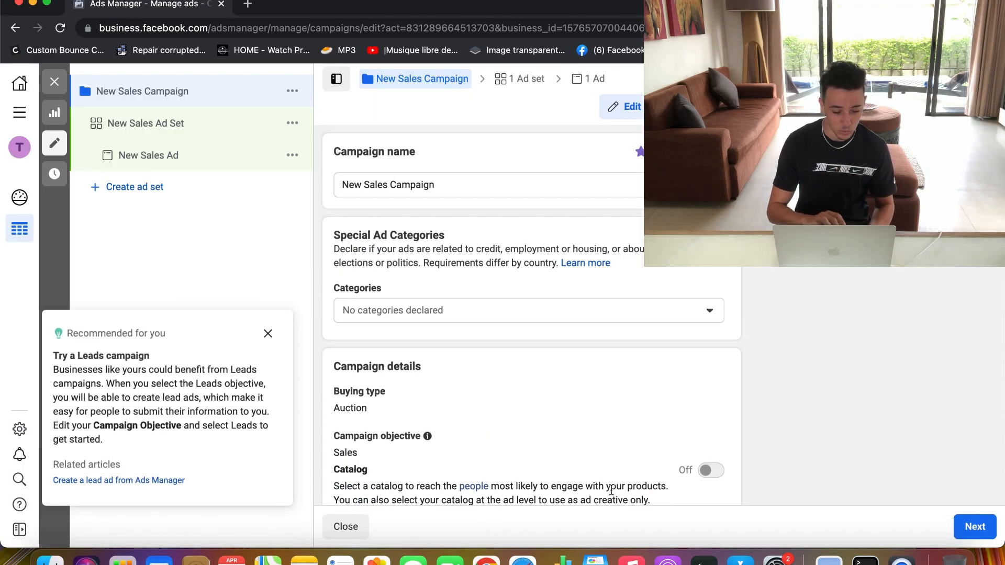
left_click(268, 334)
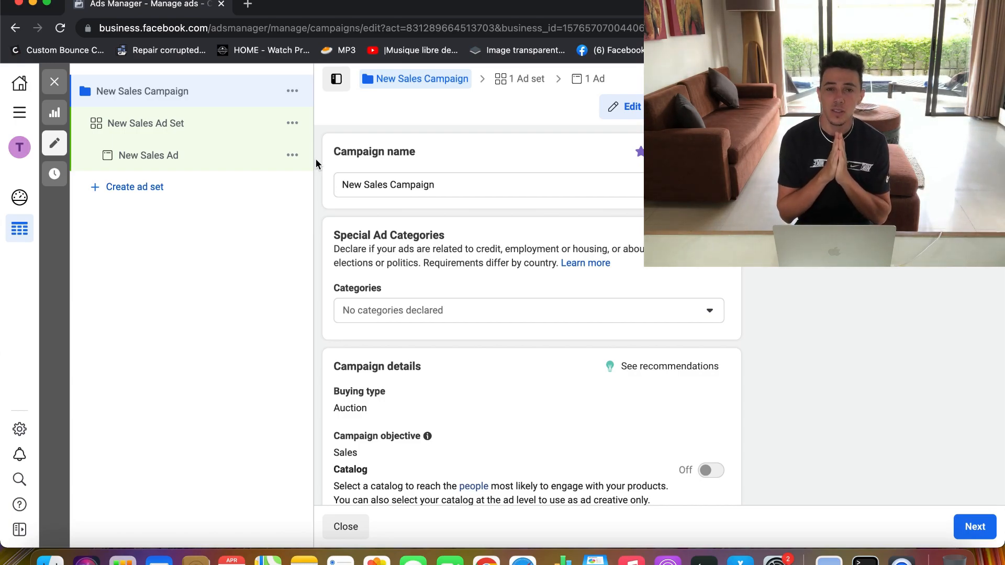
Step: Close the campaign editor without publishing the draft and clear the campaign and ad set selections
left_click(55, 82)
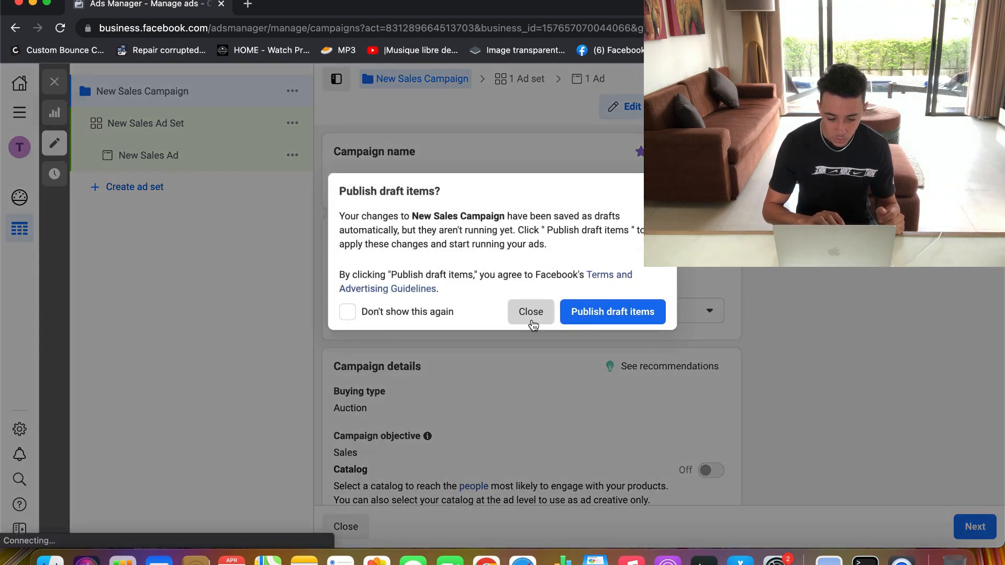
left_click(531, 317)
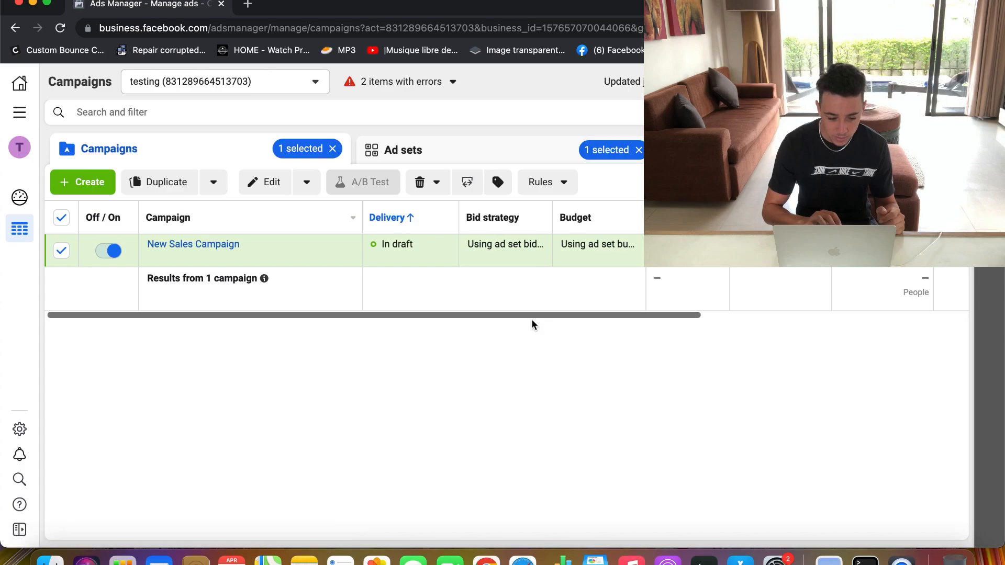
left_click(333, 149)
left_click(639, 152)
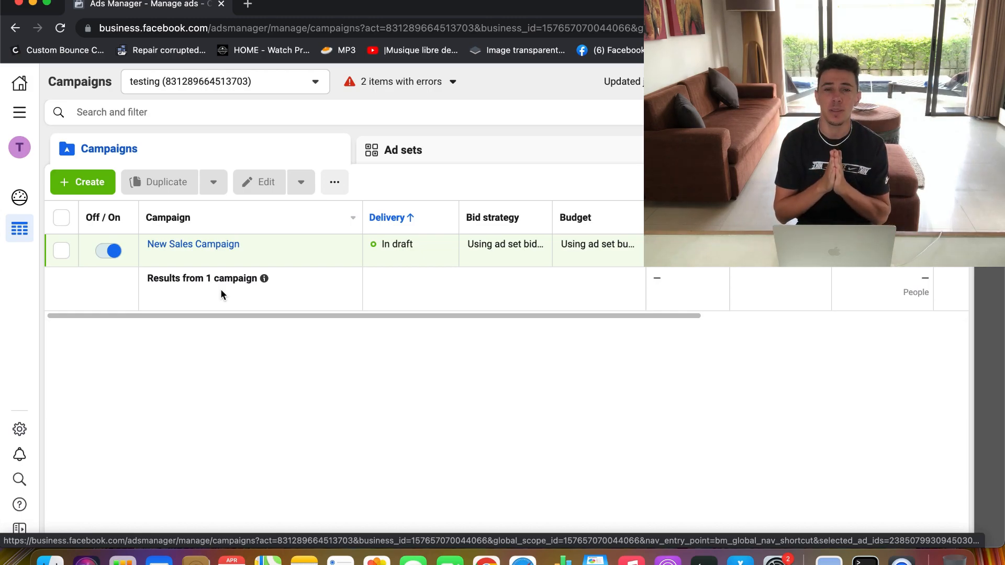
Step: View the draft's ad set and ad listings, and return to the campaign listing
left_click(487, 150)
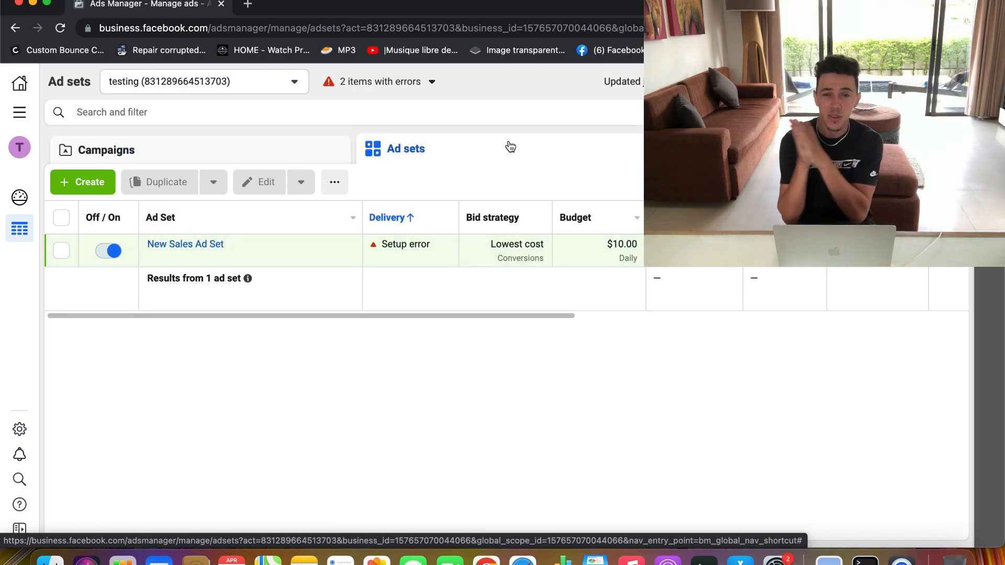
left_click(772, 151)
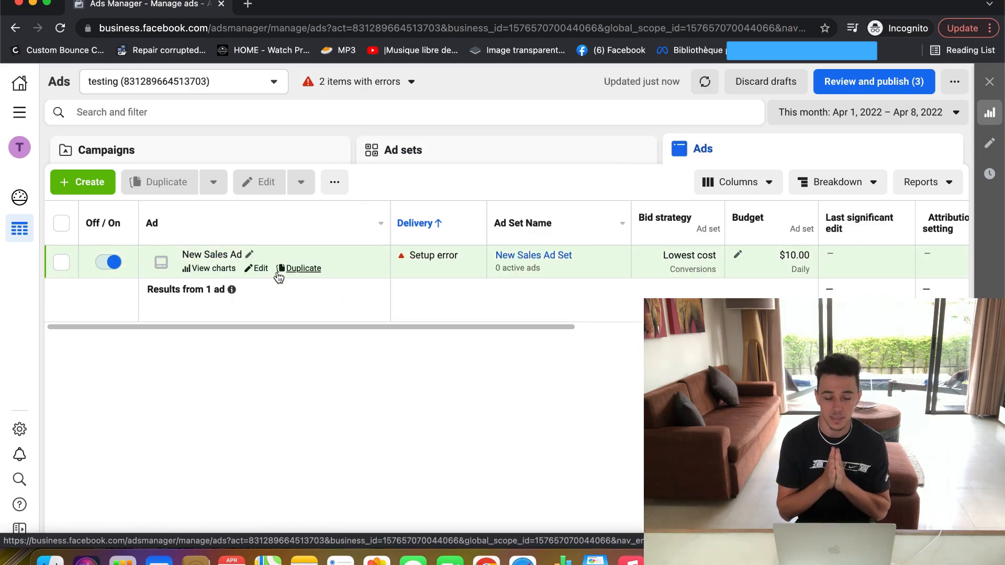
left_click(282, 426)
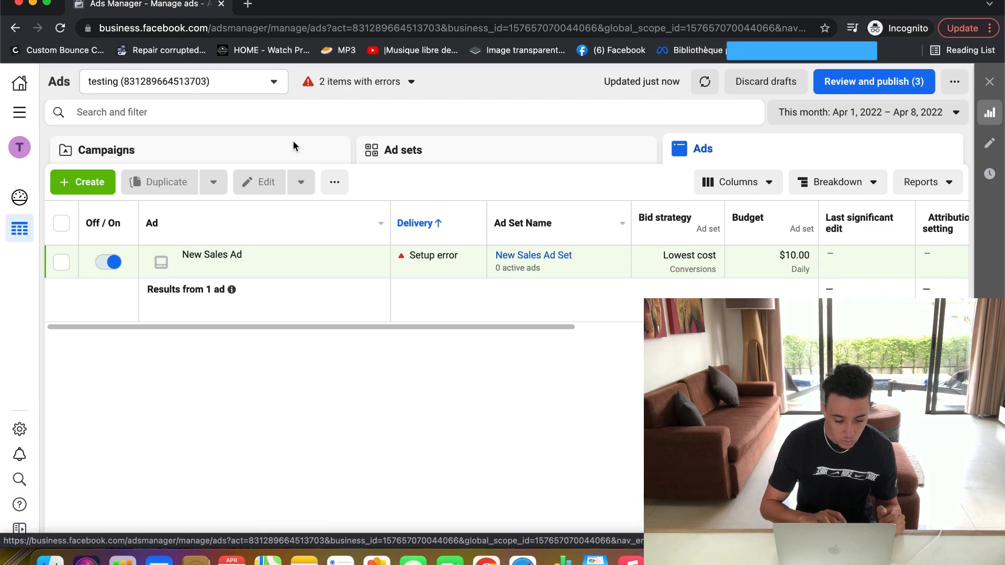
left_click(293, 152)
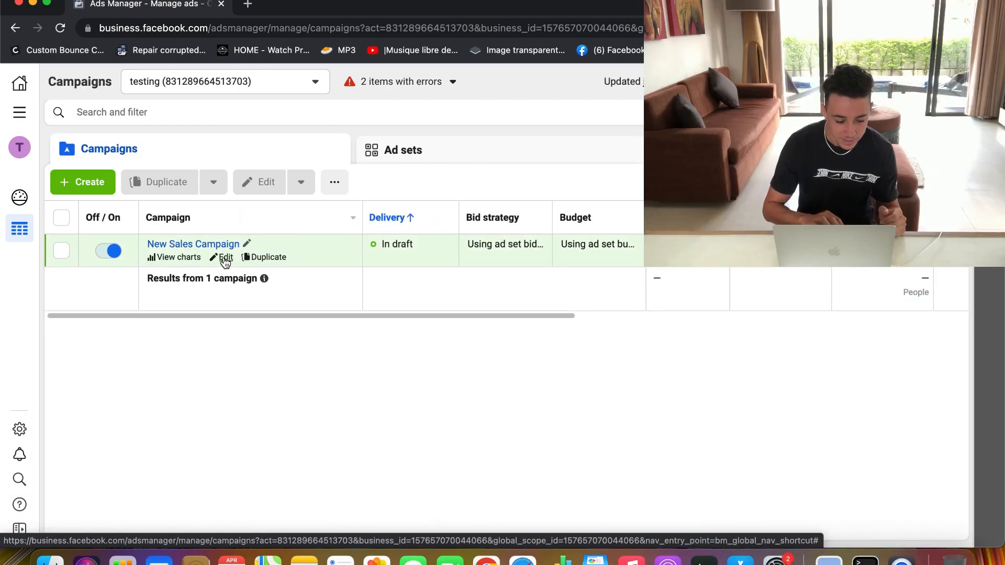
Step: Open the draft sales campaign for editing and rename it JEUX EN PLEIN AIR
left_click(225, 260)
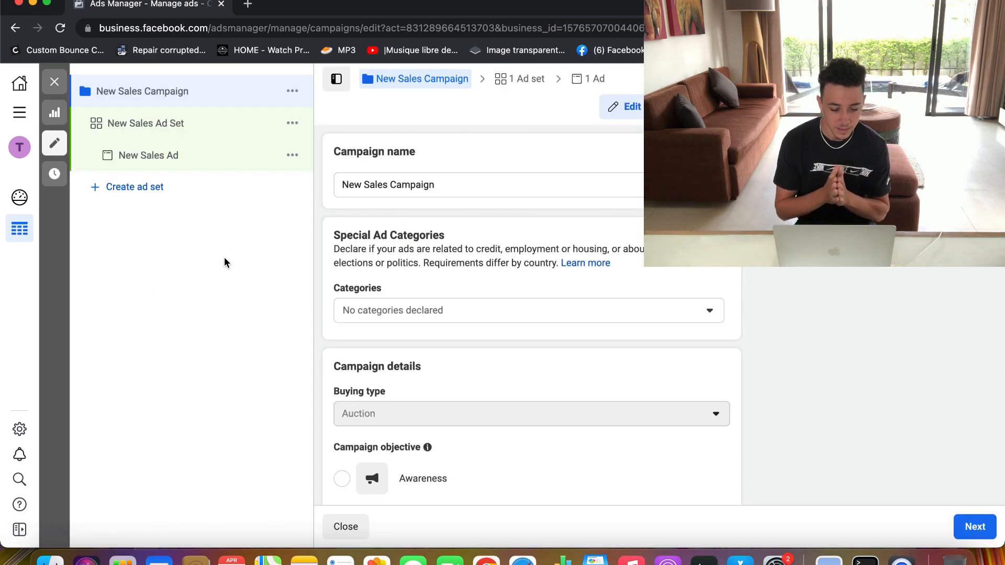
triple_click(387, 184)
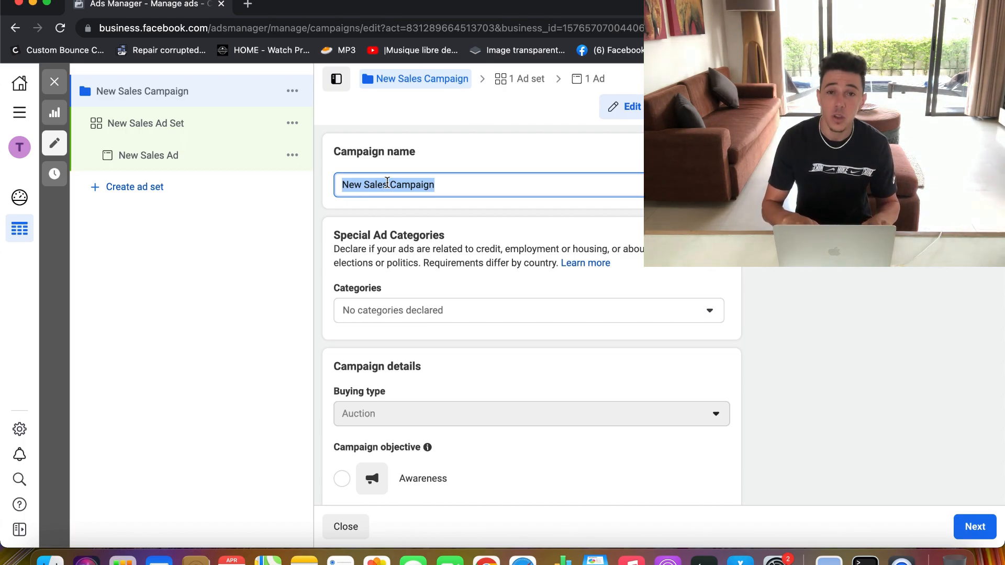
left_click(387, 183)
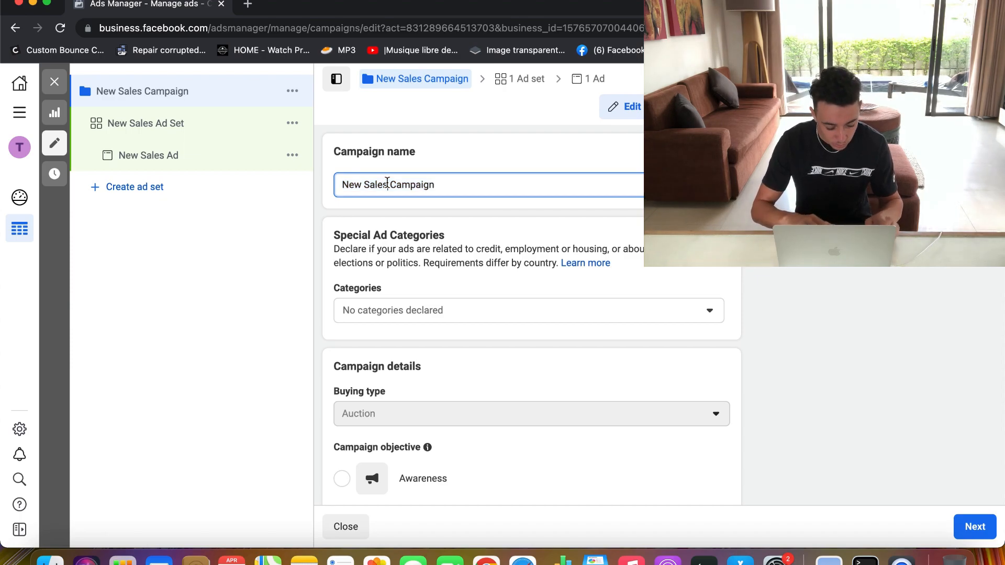
key("super+a")
type("JEUX ")
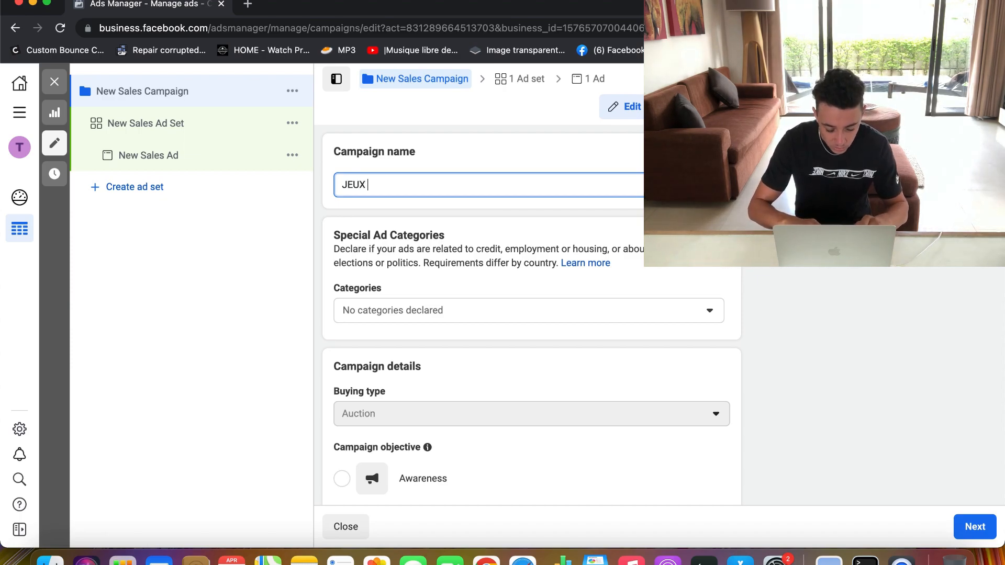
type("EN PLEIN AIR")
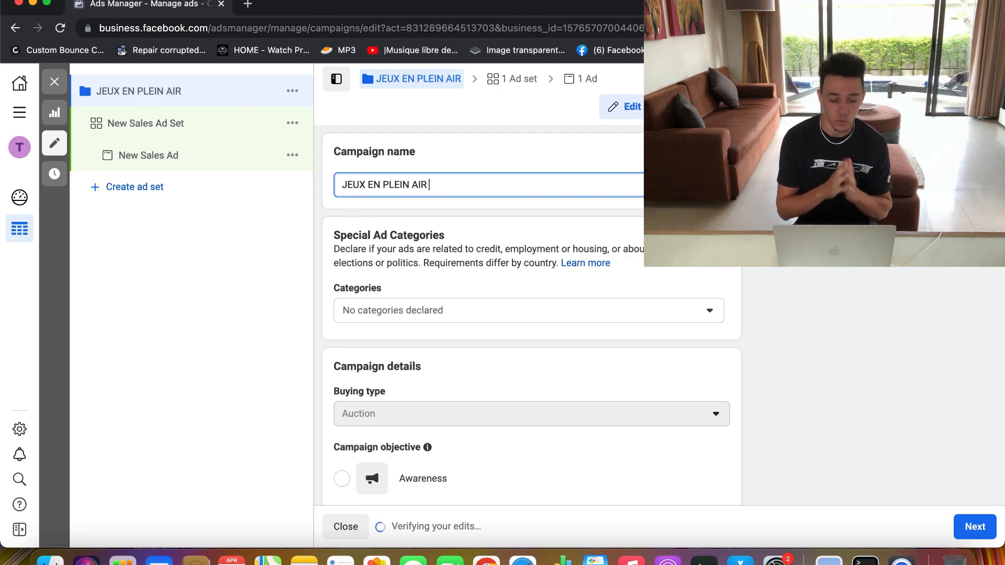
left_click(321, 234)
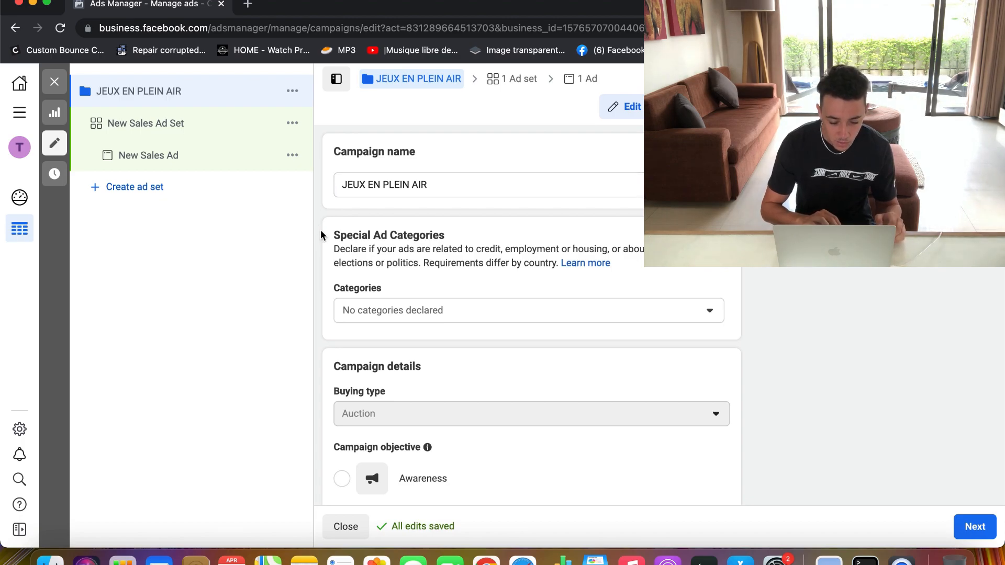
Step: Review the campaign's settings, including its objective, catalog, A/B test and Campaign Budget Optimization
scroll(322, 234, "down", 2)
scroll(321, 234, "down", 4)
scroll(322, 234, "down", 10)
scroll(322, 234, "down", 5)
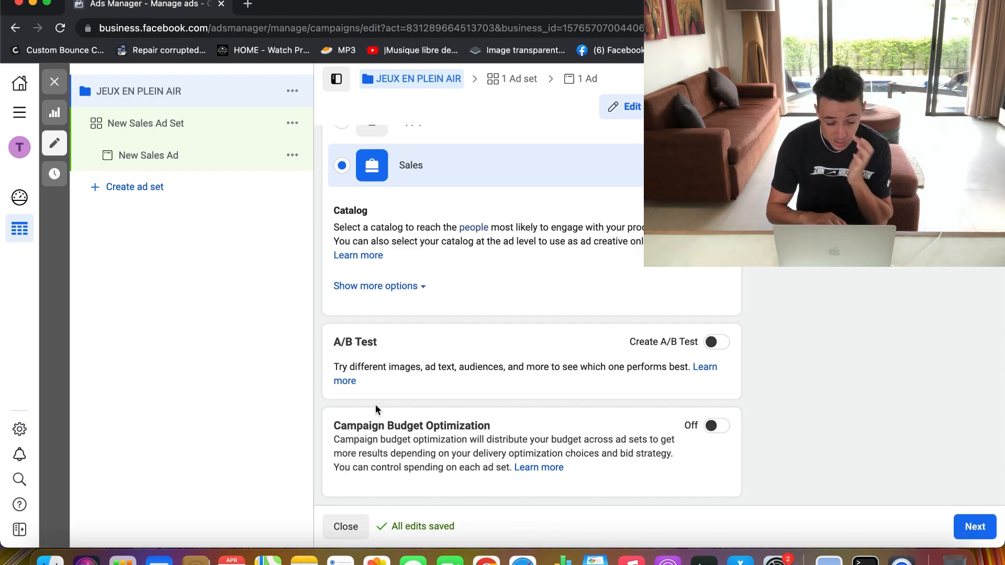
left_click_drag(340, 427, 336, 426)
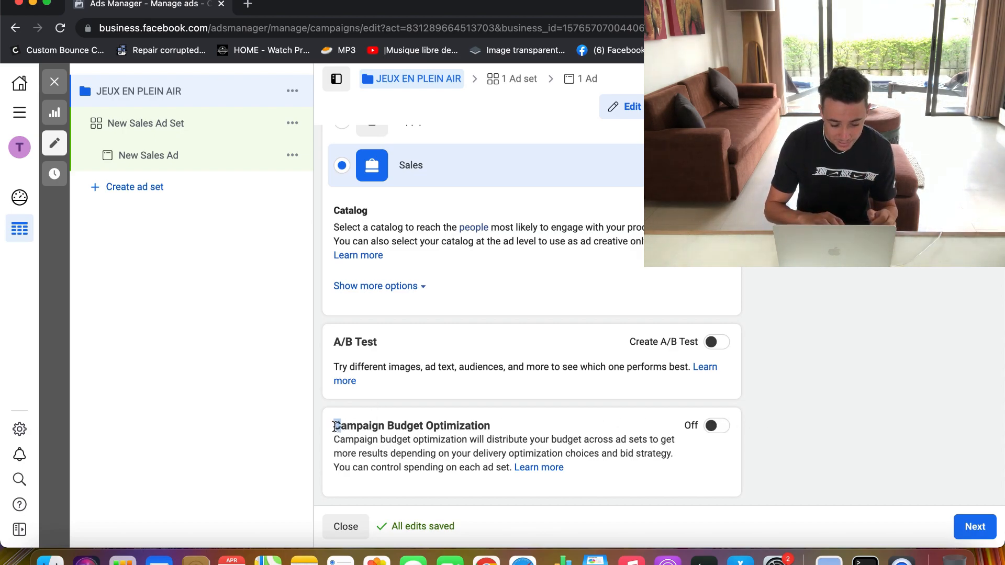
left_click(390, 426)
left_click_drag(435, 426, 430, 426)
left_click(509, 423)
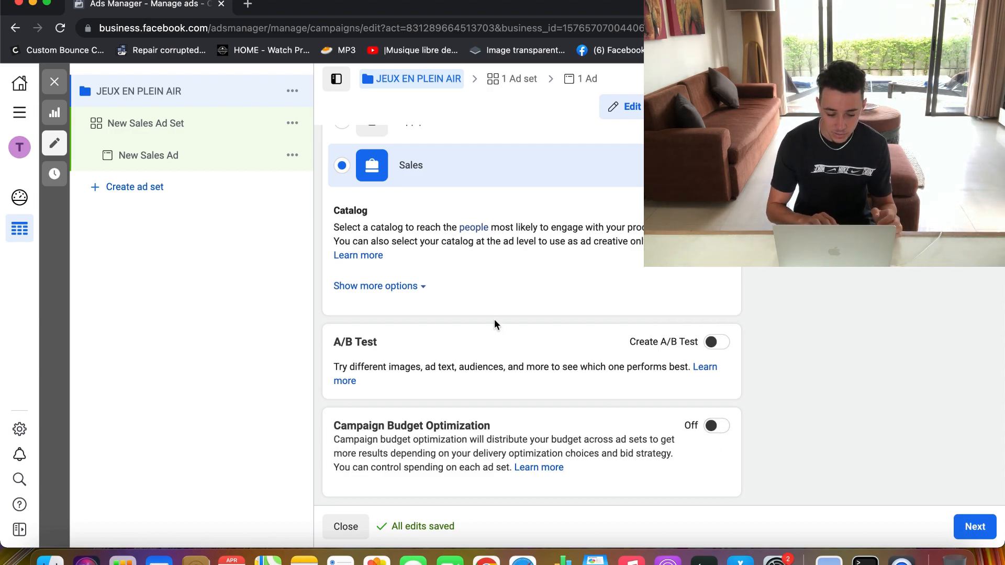
scroll(495, 318, "up", 8)
scroll(496, 326, "up", 3)
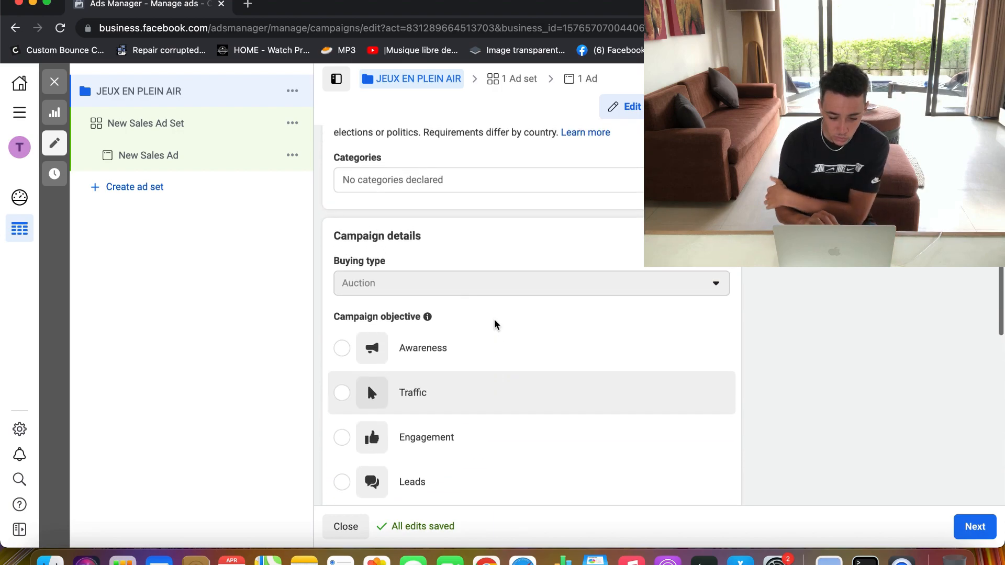
scroll(496, 326, "up", 1)
scroll(495, 325, "up", 1)
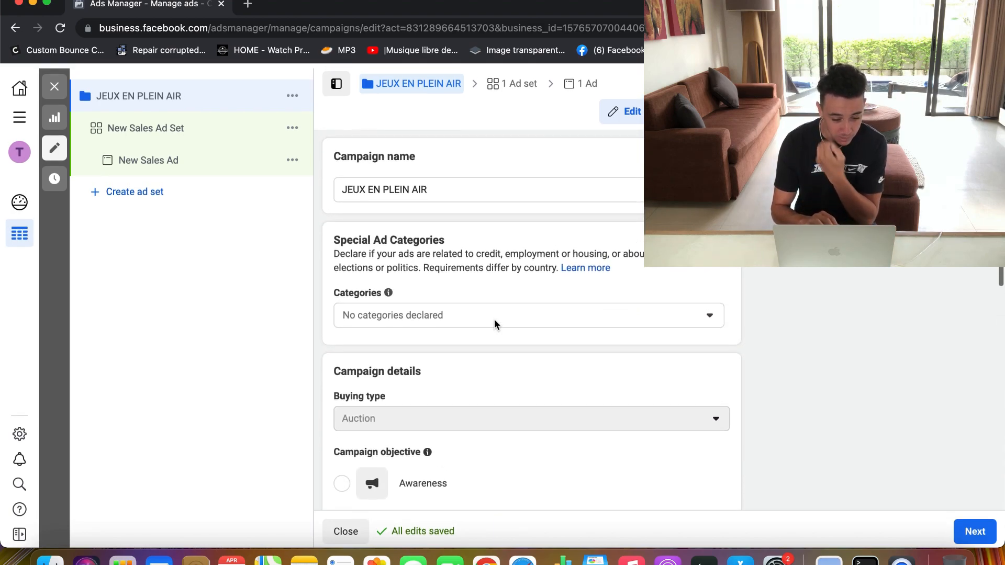
Step: Proceed to the ad set and review its conversion location, pixel, dynamic creative, optimization and budget sections
left_click(980, 527)
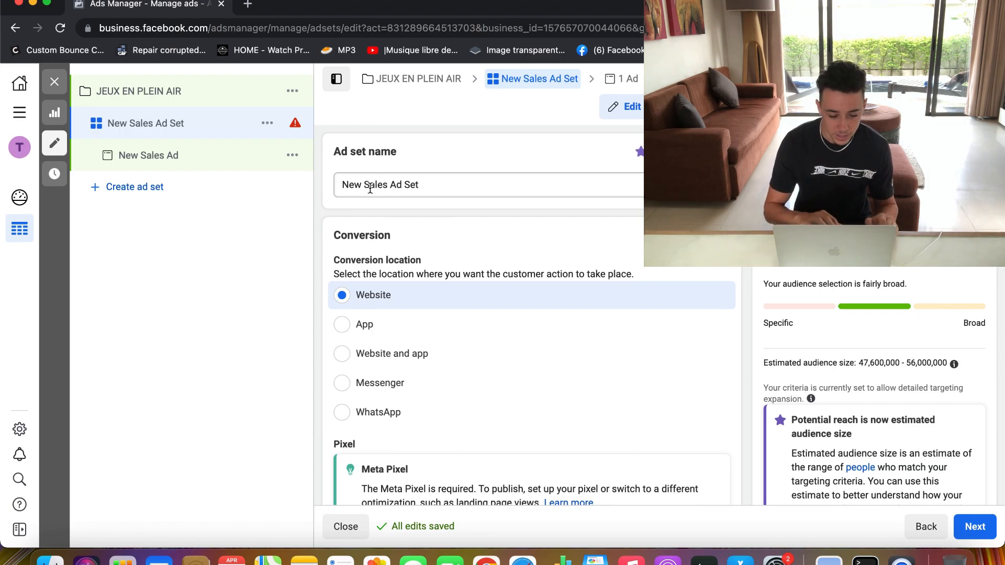
scroll(323, 206, "down", 3)
scroll(322, 205, "down", 4)
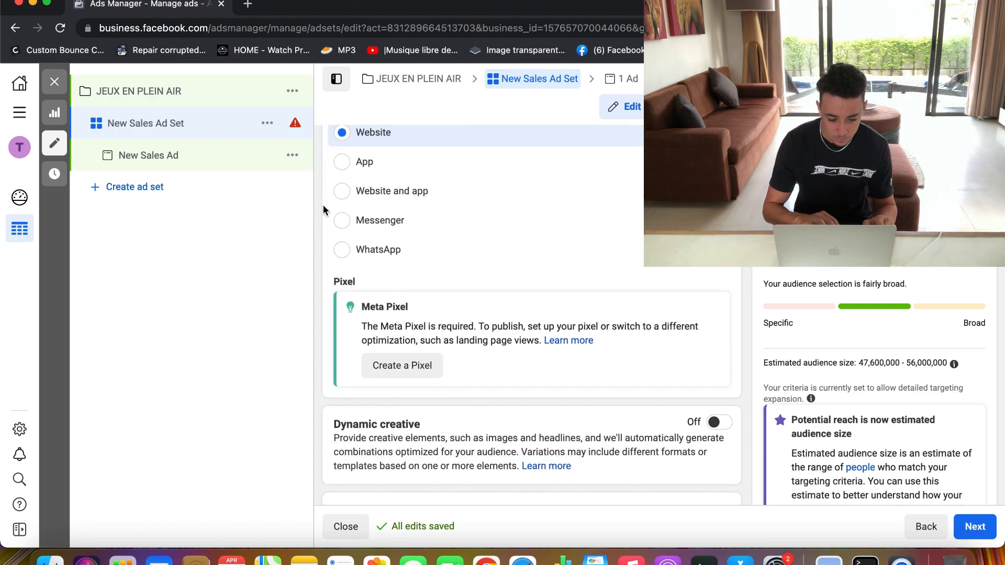
scroll(323, 205, "up", 7)
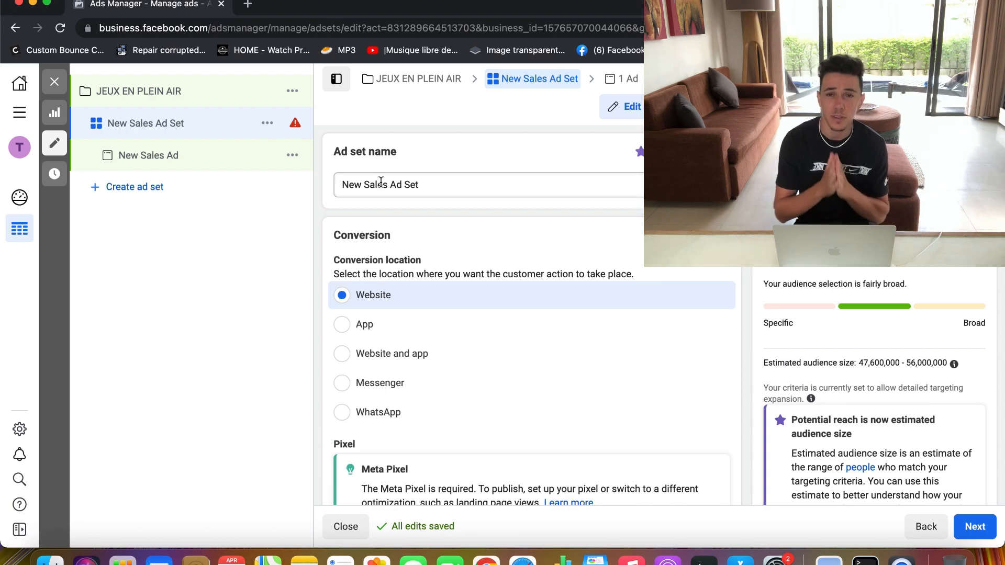
scroll(381, 182, "down", 1)
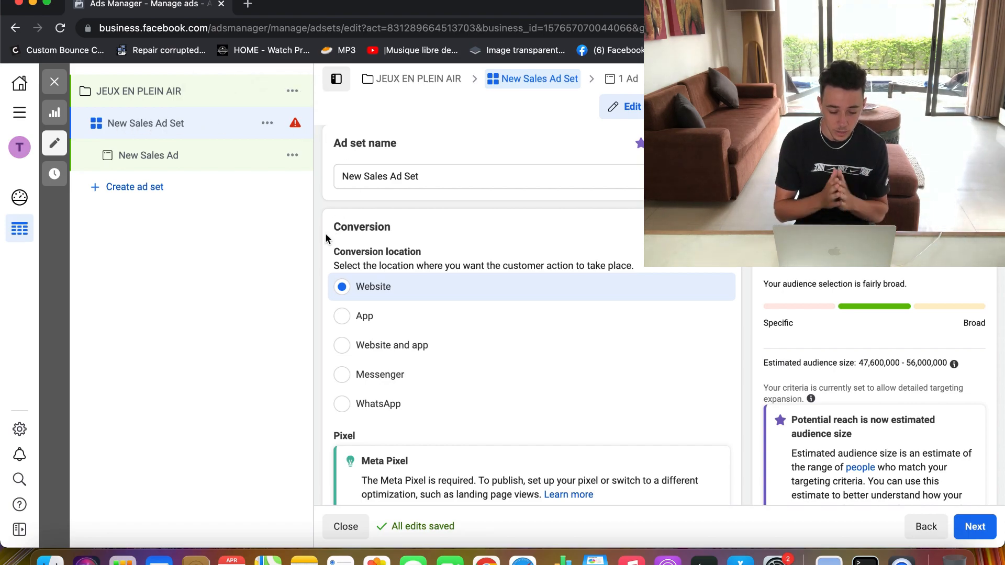
scroll(326, 234, "down", 5)
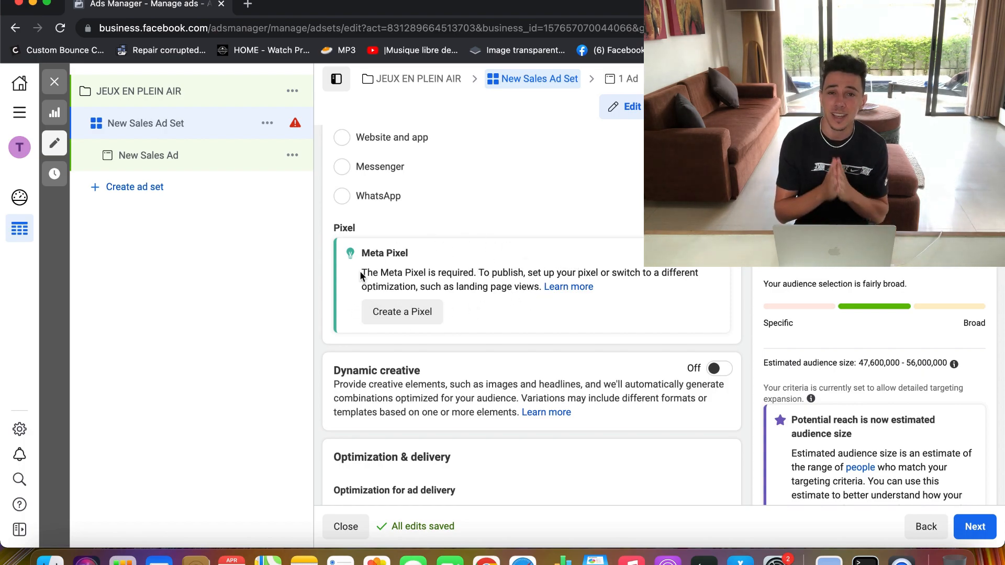
scroll(360, 276, "down", 3)
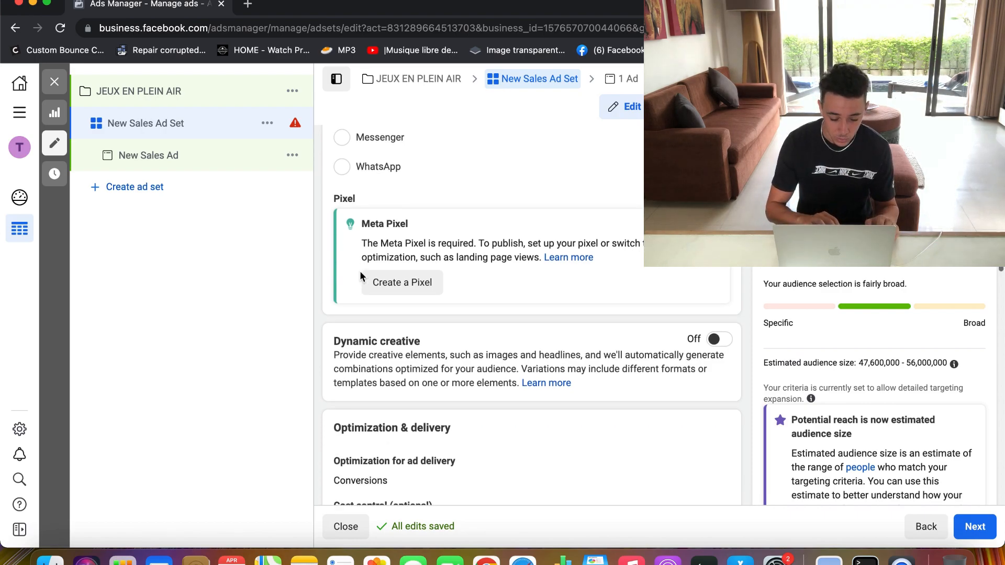
scroll(360, 271, "down", 3)
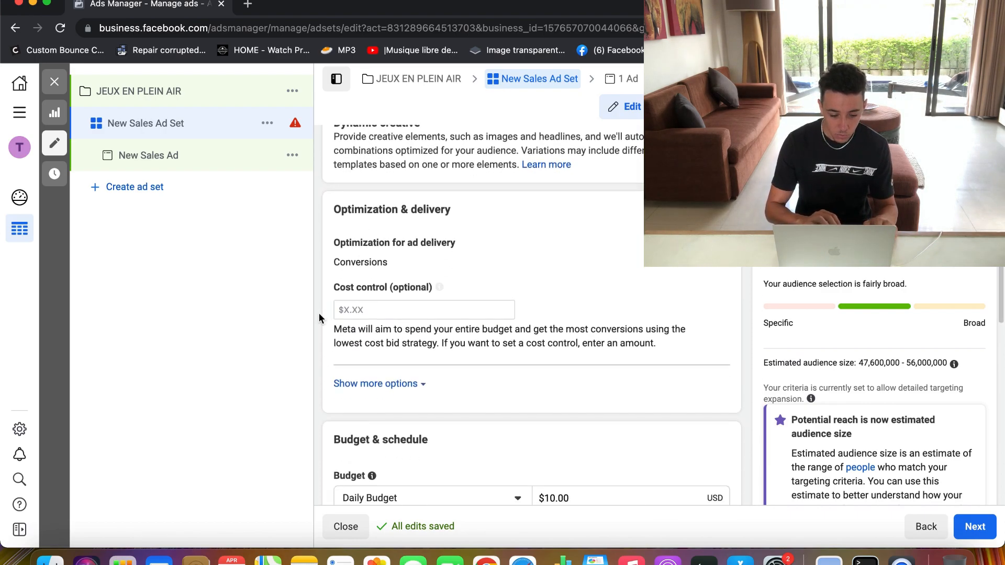
scroll(319, 313, "down", 1)
scroll(319, 318, "down", 3)
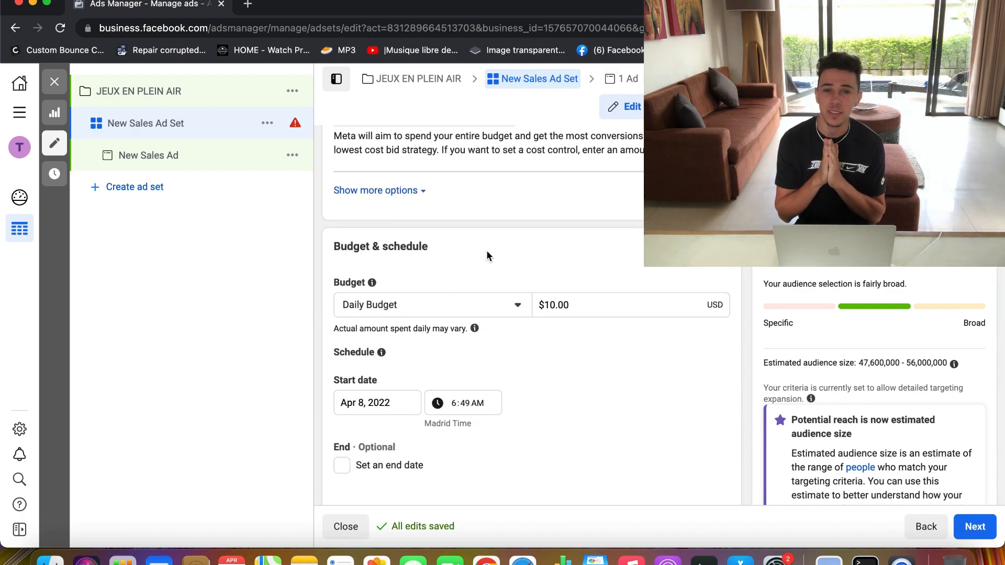
Step: Examine the ad set's daily budget amount without changing it
double_click(554, 302)
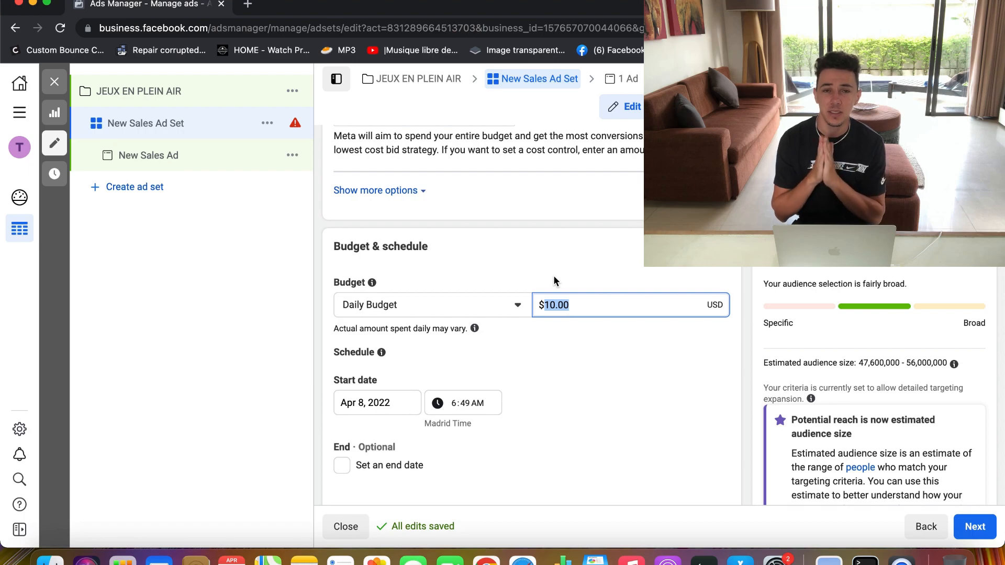
left_click(540, 276)
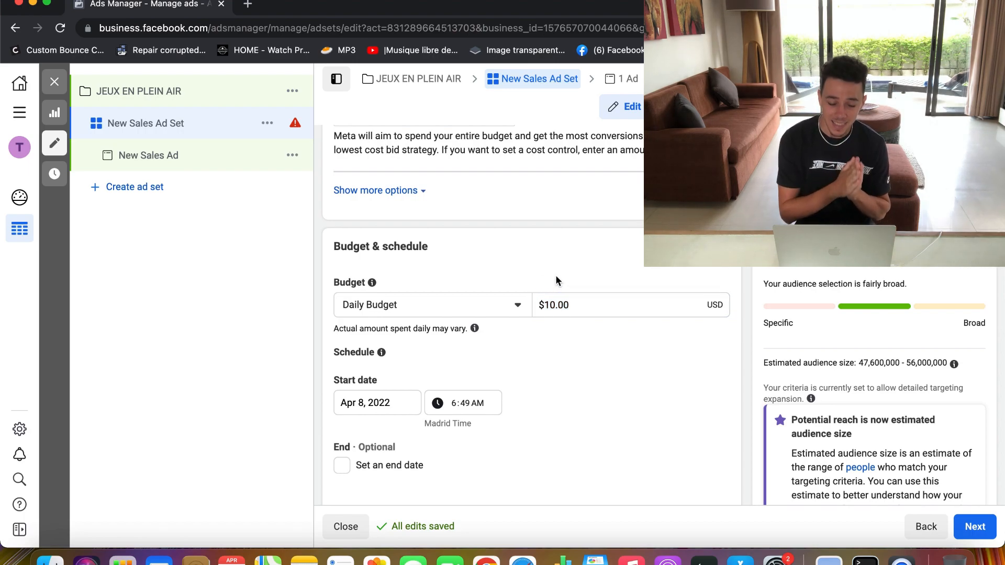
triple_click(553, 305)
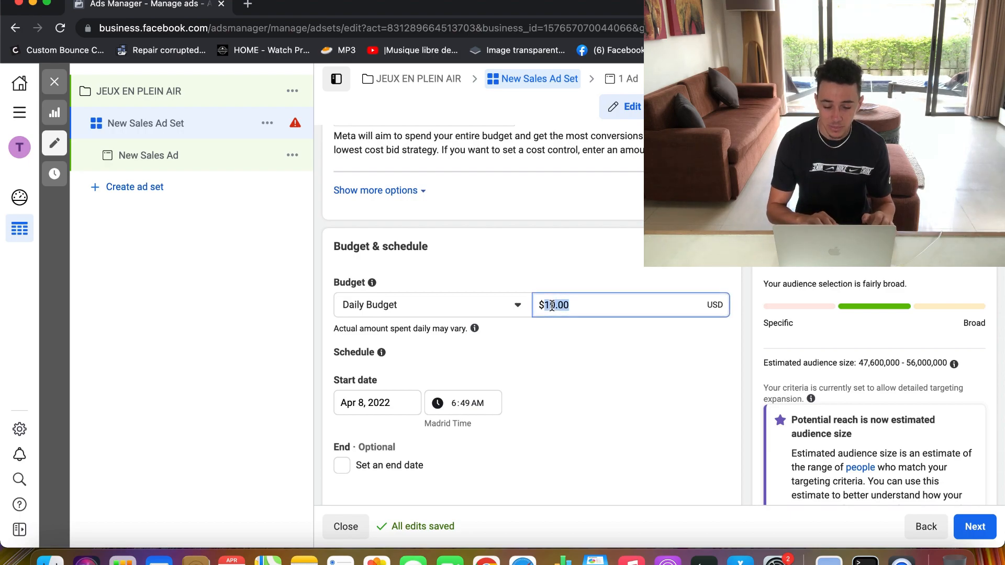
left_click(549, 255)
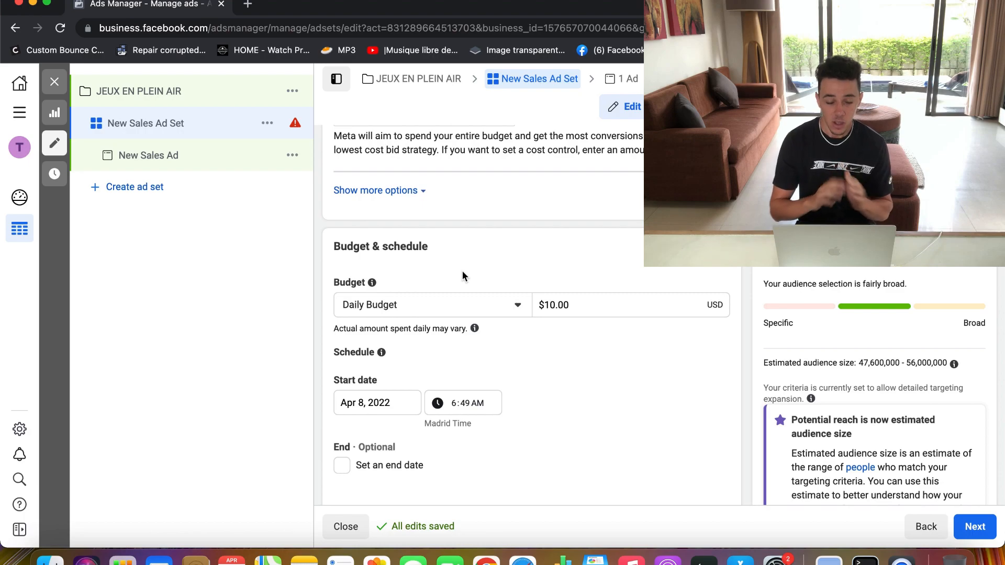
Step: Set the ad set's start time to 11:59 PM
scroll(463, 271, "down", 3)
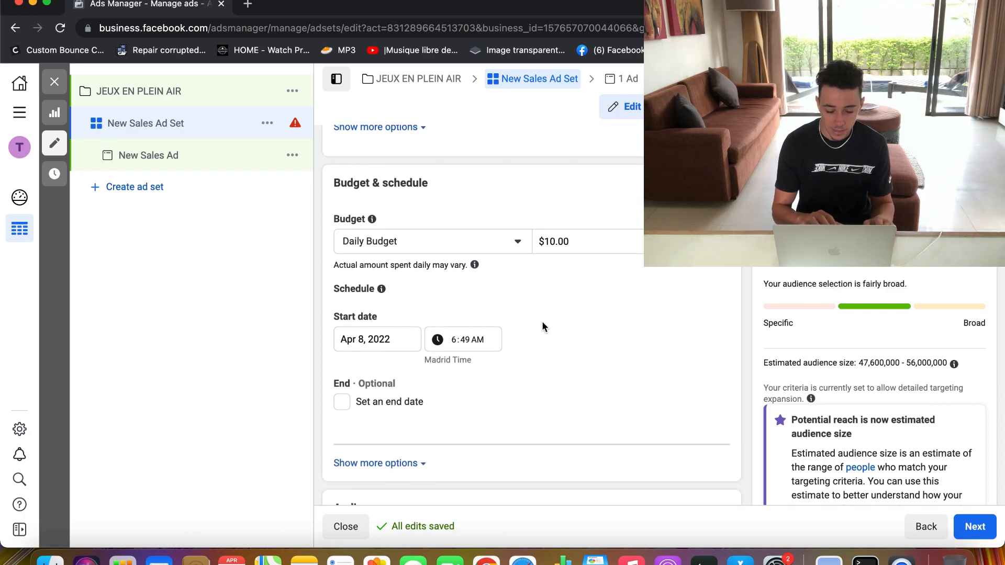
left_click(453, 341)
type("11")
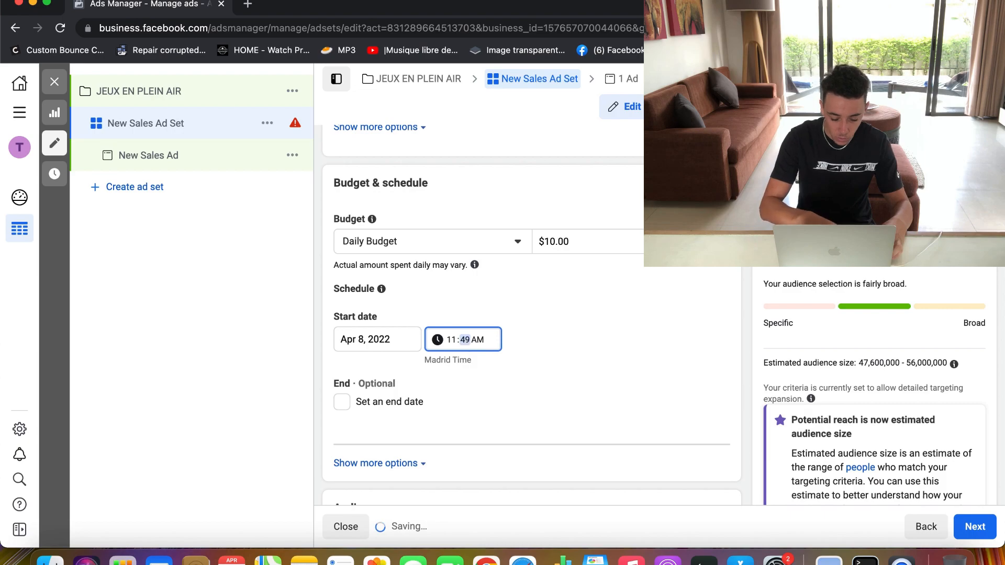
left_click(465, 339)
type("59")
left_click(478, 343)
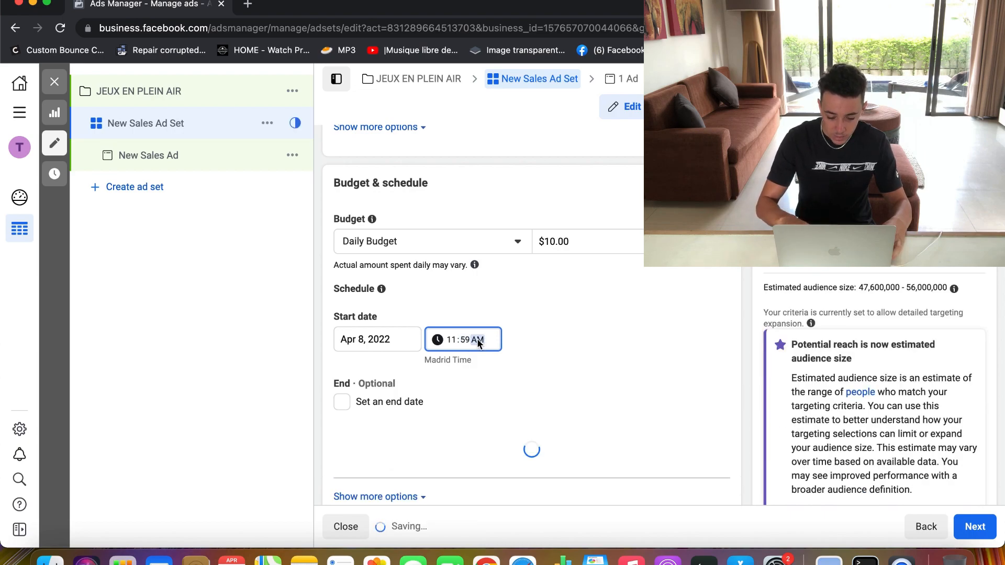
type("p")
left_click(555, 304)
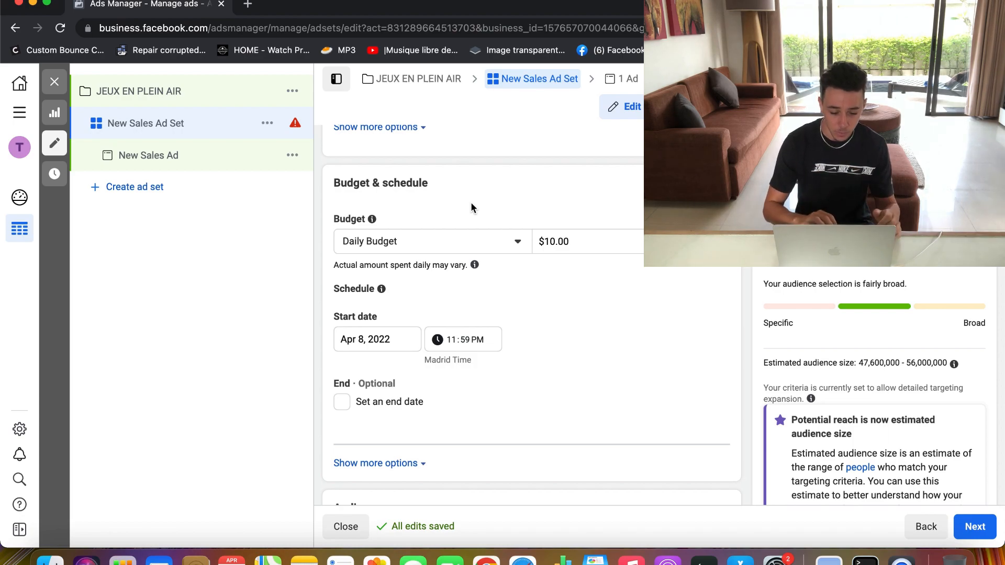
Step: Check the start date calendar in the ad set's schedule without changing the date
scroll(471, 208, "down", 1)
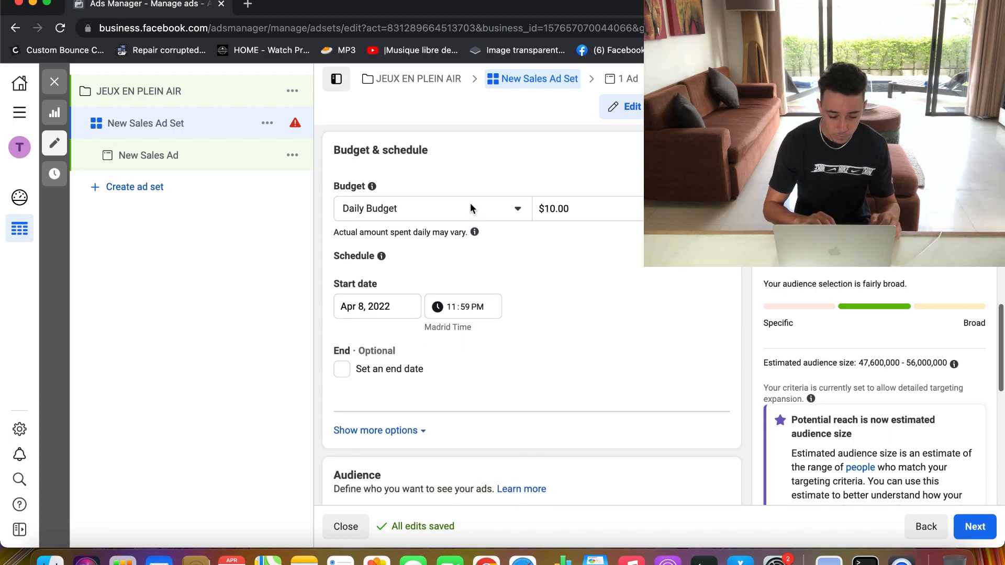
left_click(343, 306)
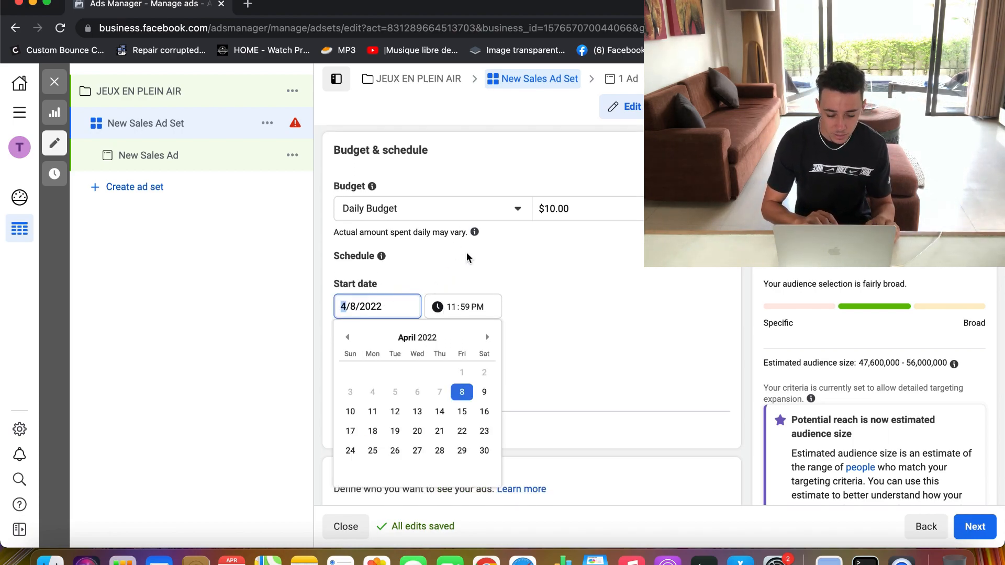
left_click(453, 262)
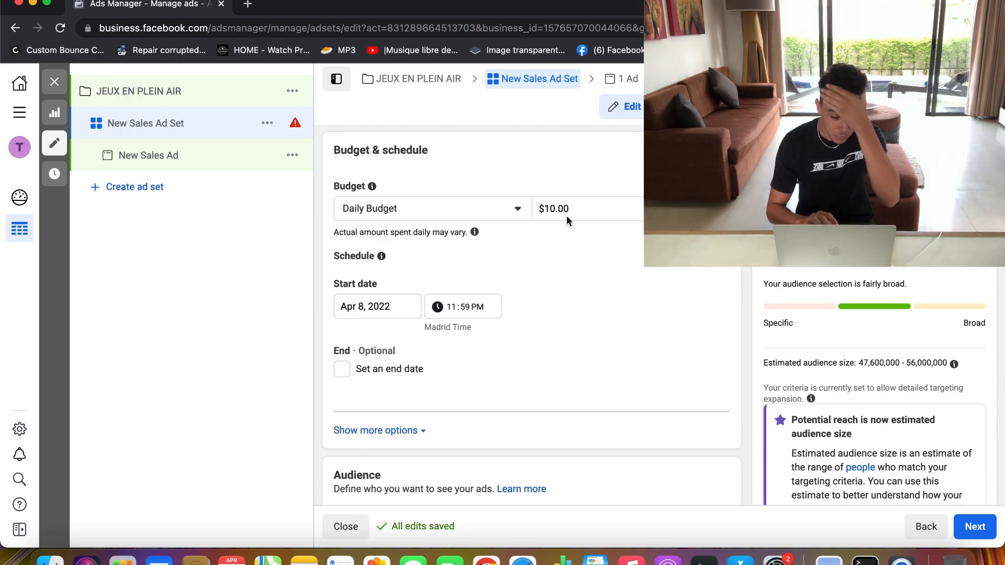
Step: Open the ad set's audience settings for editing and remove Thailand from the targeted locations
scroll(566, 215, "down", 1)
scroll(567, 215, "down", 6)
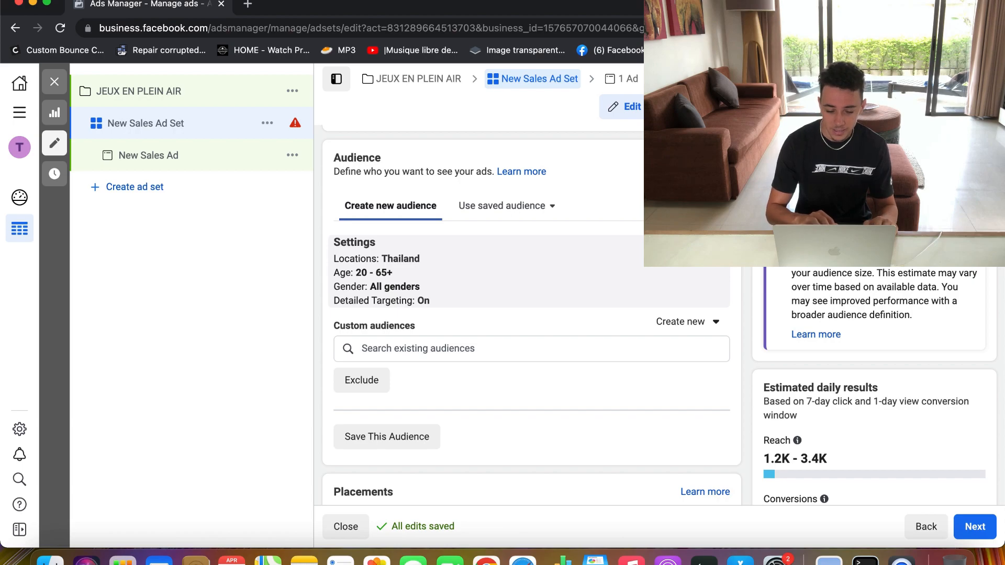
left_click(481, 283)
mouse_move(651, 325)
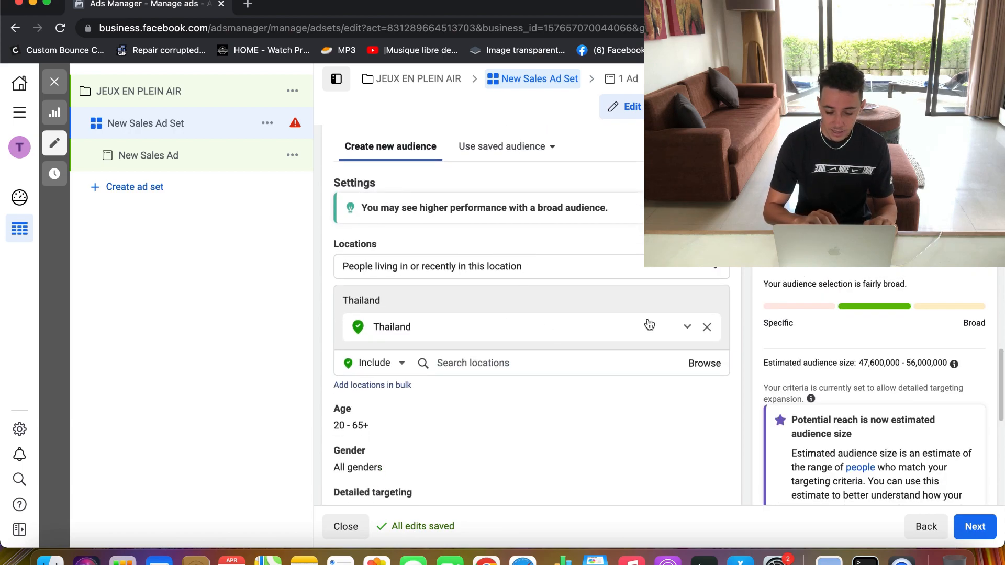
left_click(708, 329)
Step: Add the country France as the audience location
left_click(541, 347)
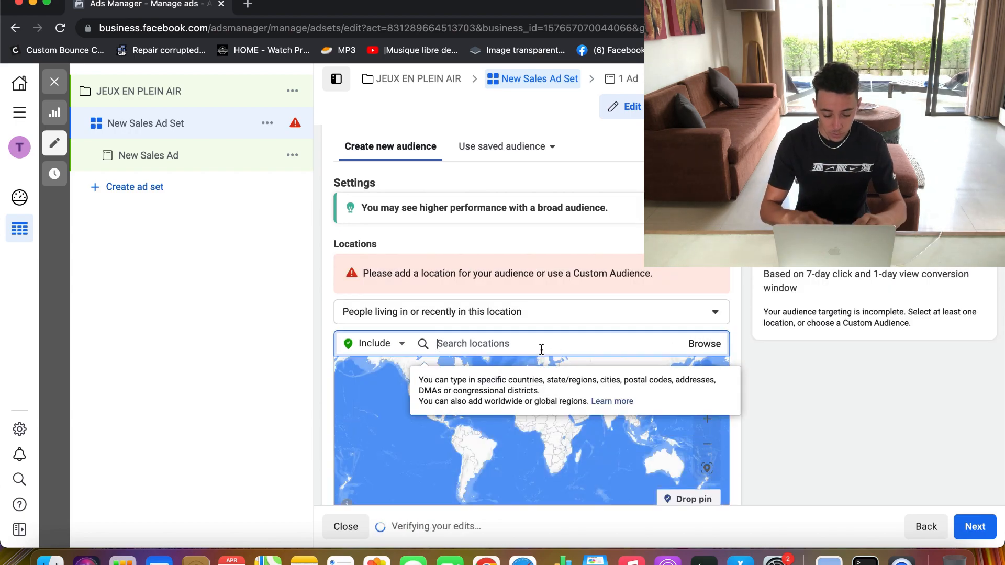
type("FRANCE")
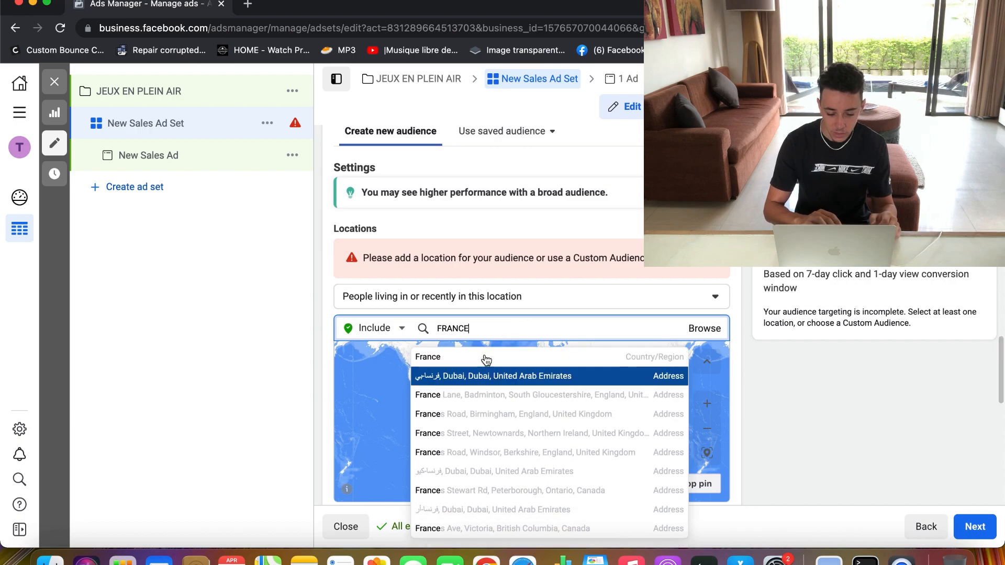
key("Return")
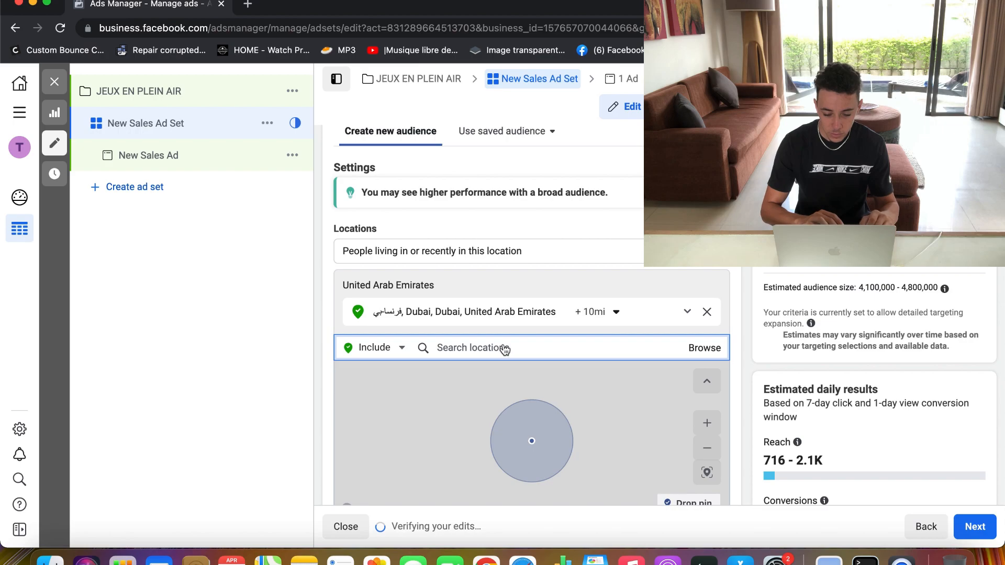
key("BackSpace")
type("FRAN")
left_click(455, 362)
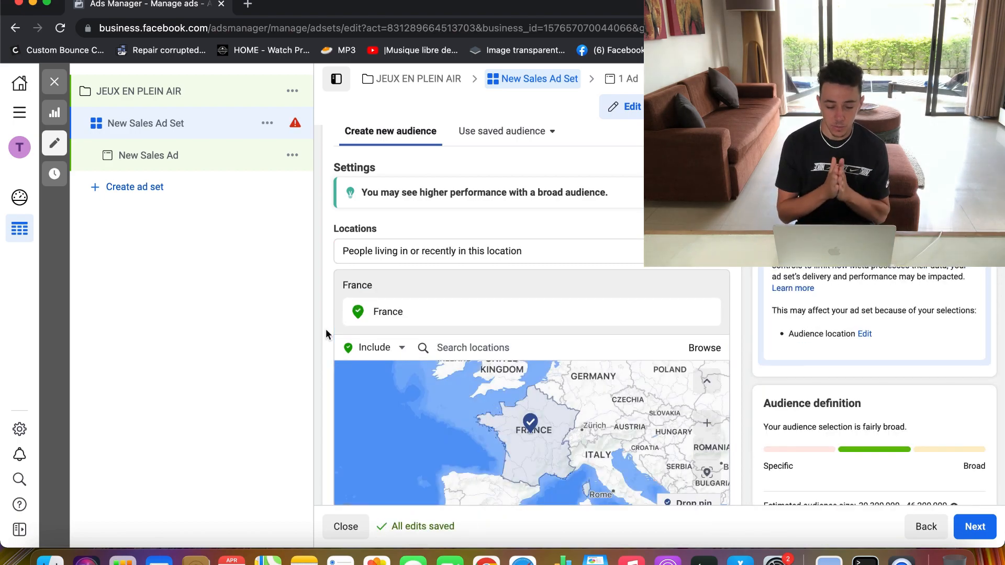
Step: Review the audience's location map and age range, and open the gender options with All kept
scroll(325, 329, "down", 1)
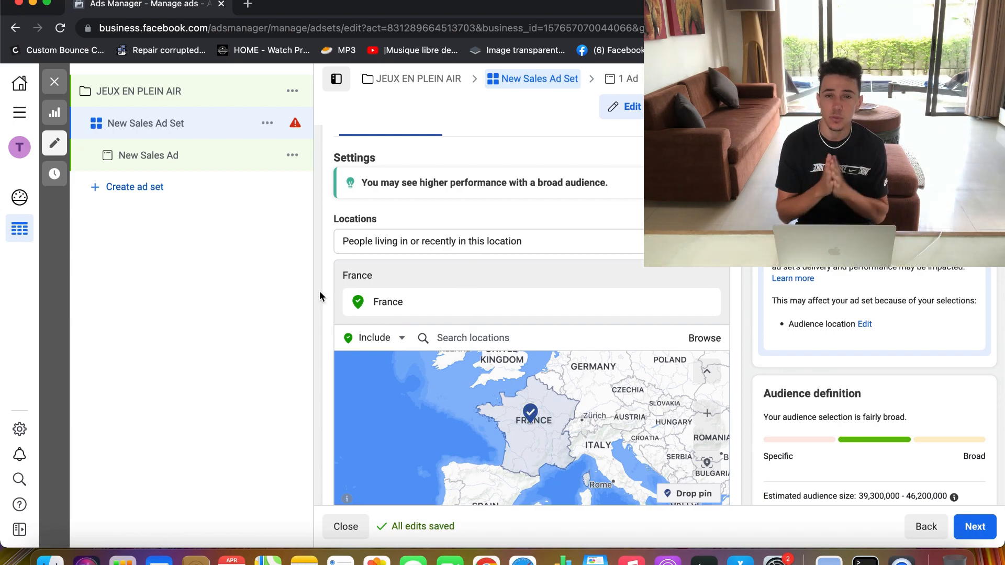
scroll(319, 296, "down", 5)
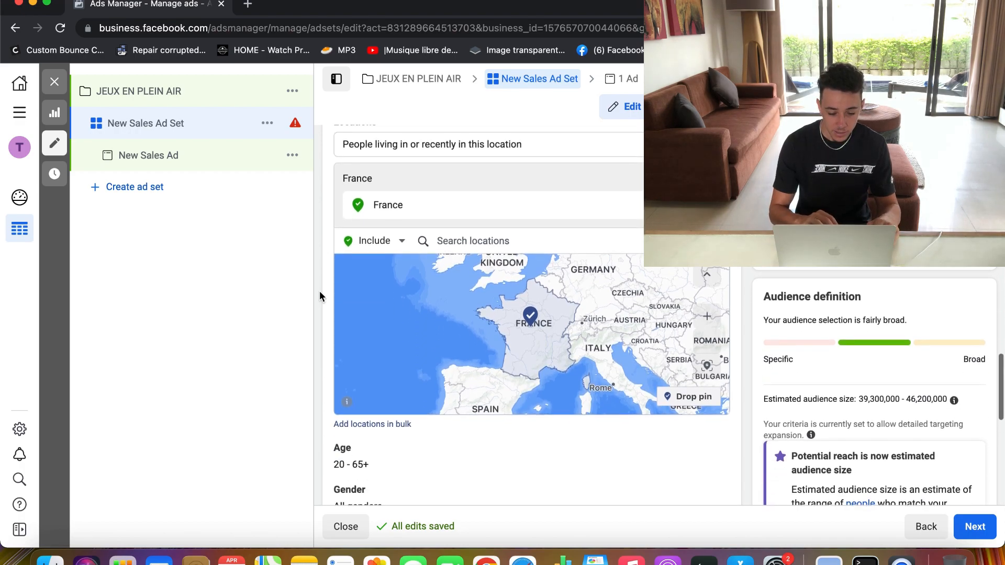
scroll(321, 335, "down", 2)
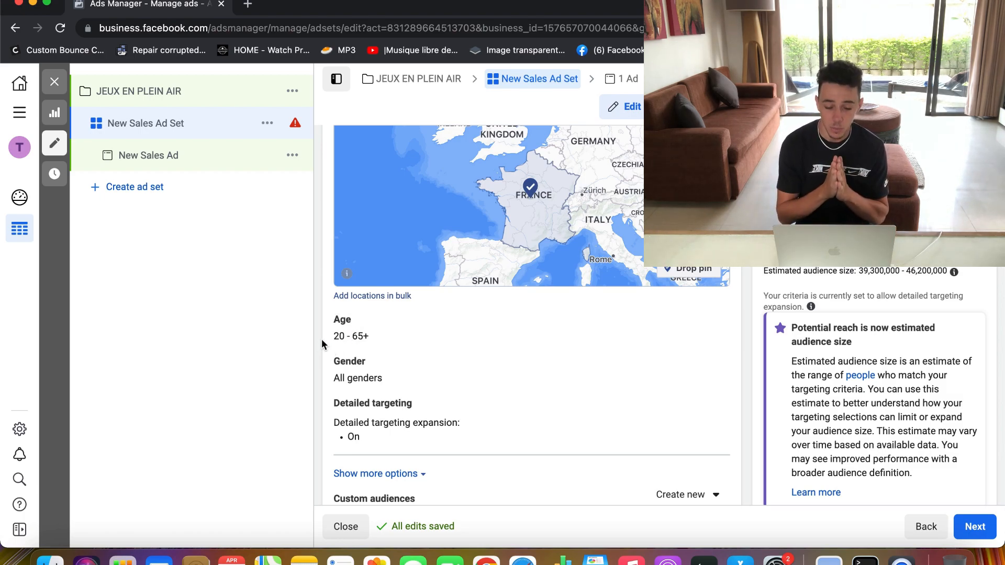
scroll(321, 340, "down", 2)
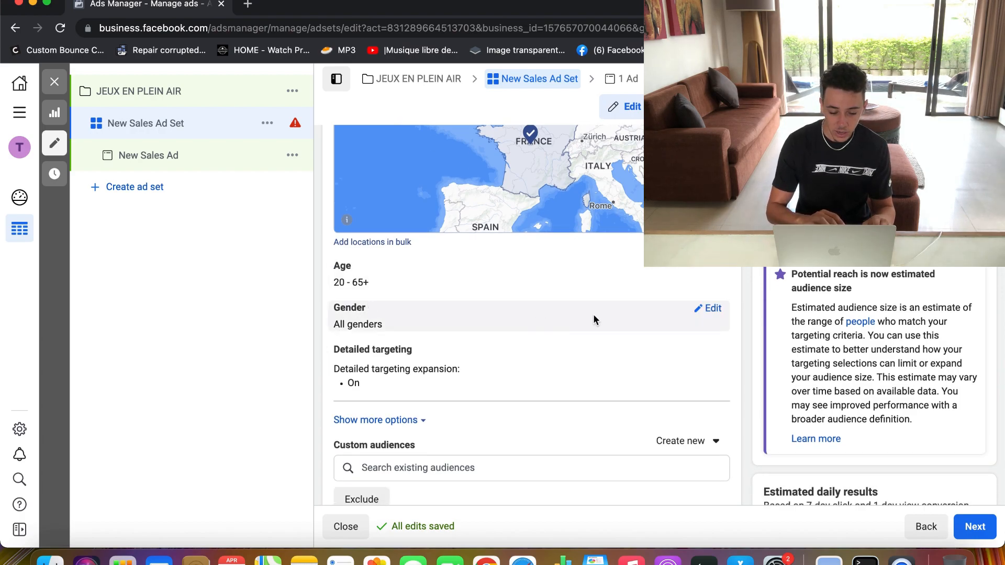
left_click(713, 309)
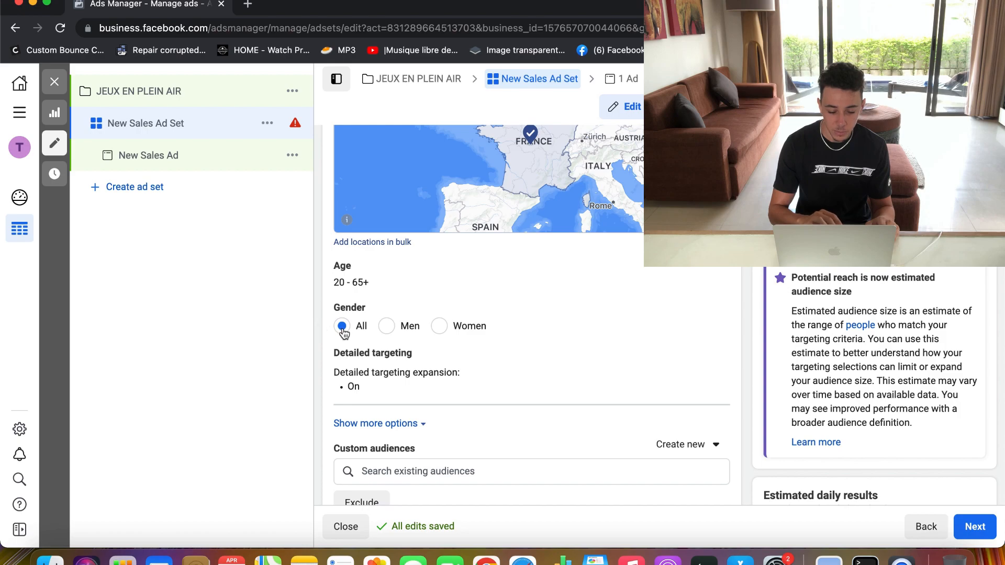
Step: Open detailed targeting for editing and browse the interests suggested for JEUX
scroll(322, 343, "down", 3)
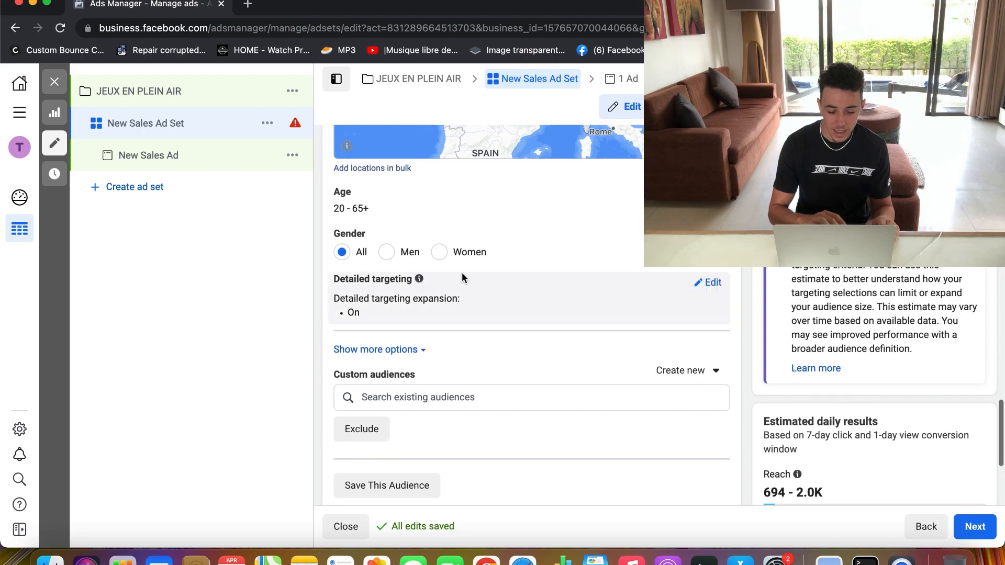
left_click(713, 283)
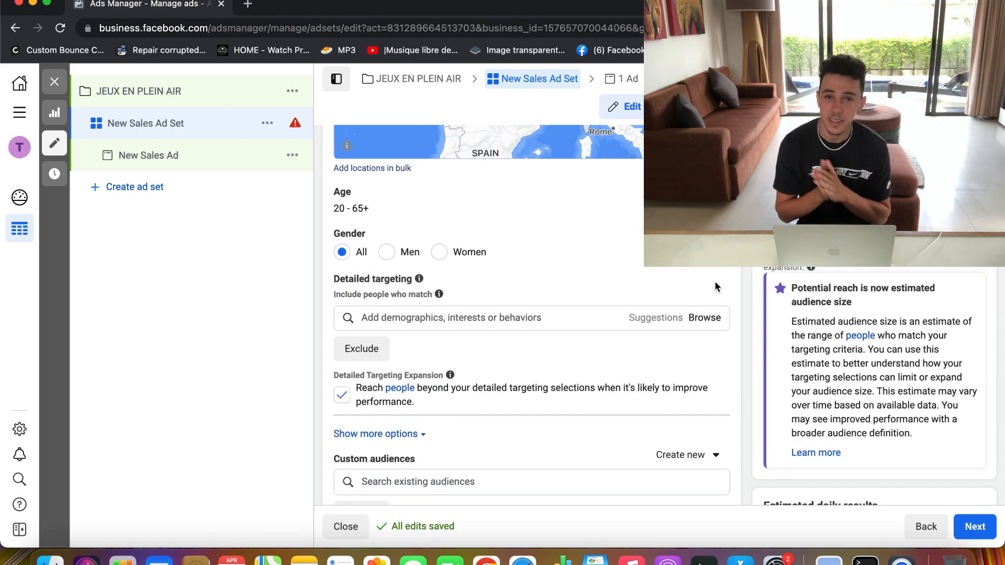
left_click(518, 319)
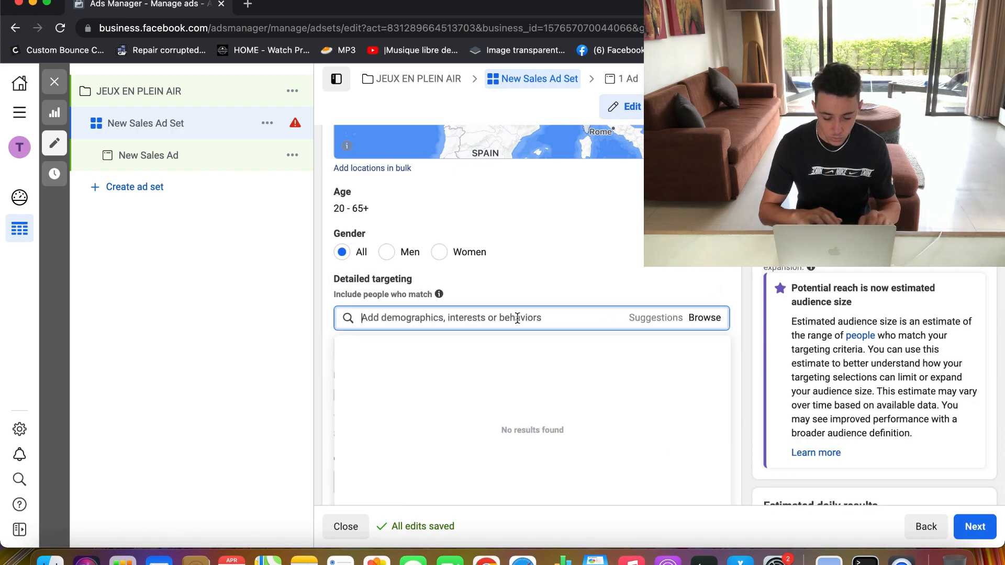
type("JEUX")
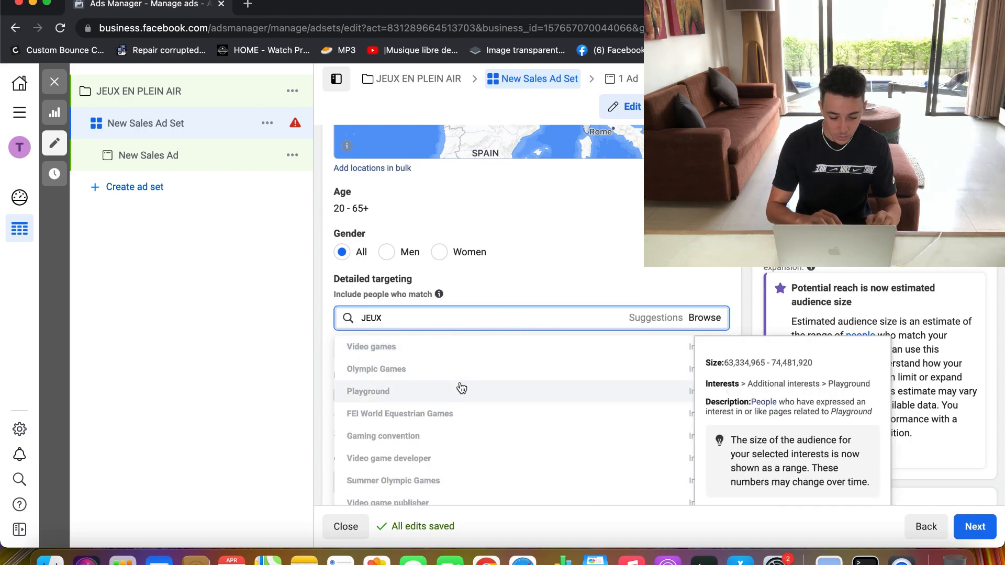
scroll(447, 433, "down", 5)
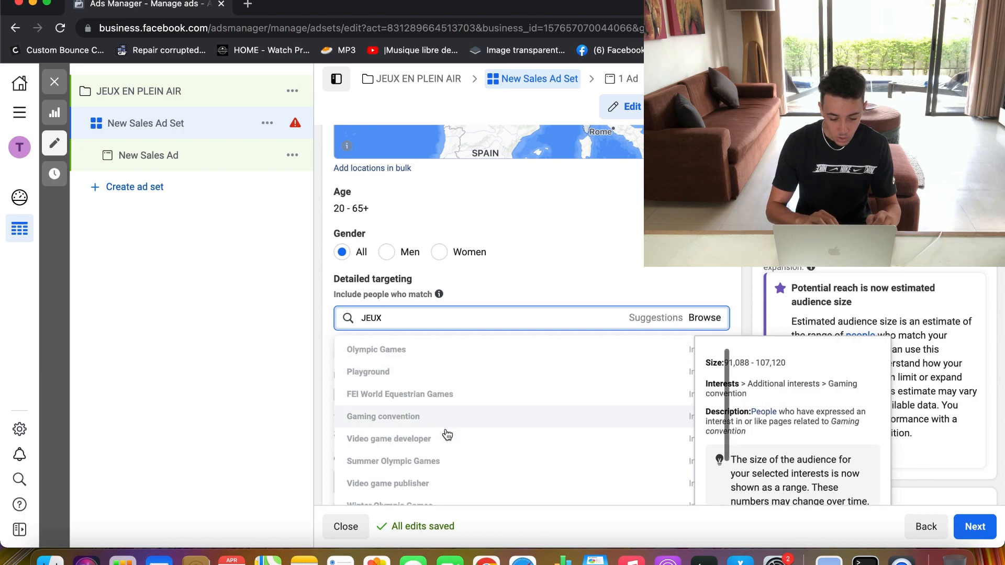
scroll(415, 340, "up", 2)
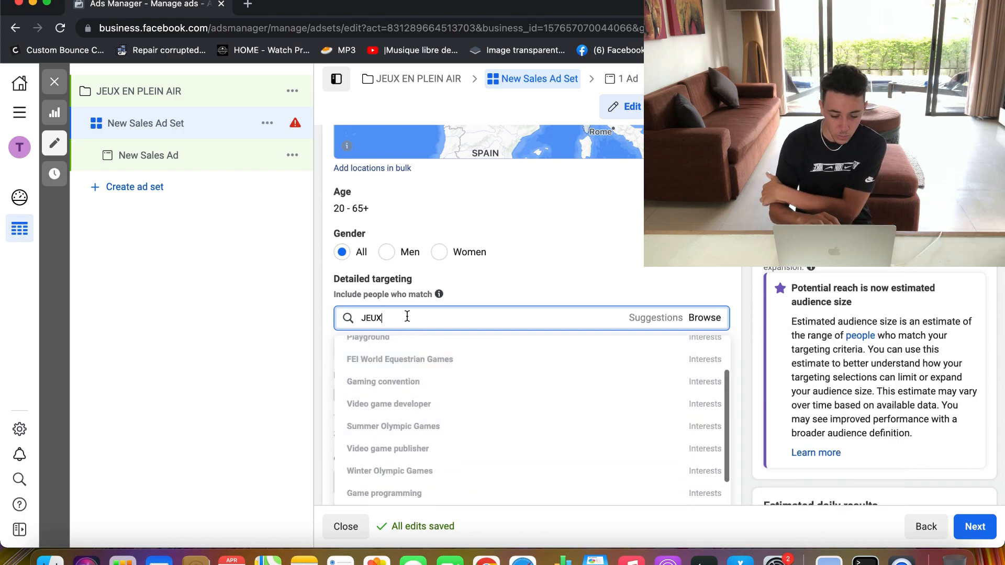
Step: Search detailed targeting for SUMMER instead, add the Summer vacation interest and dismiss the tip
double_click(407, 316)
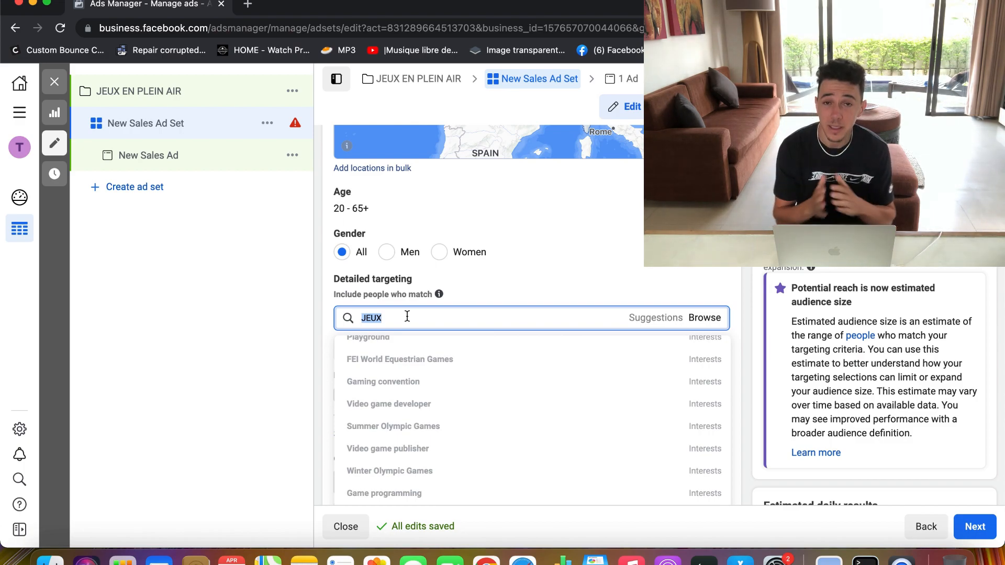
type("SUMMER")
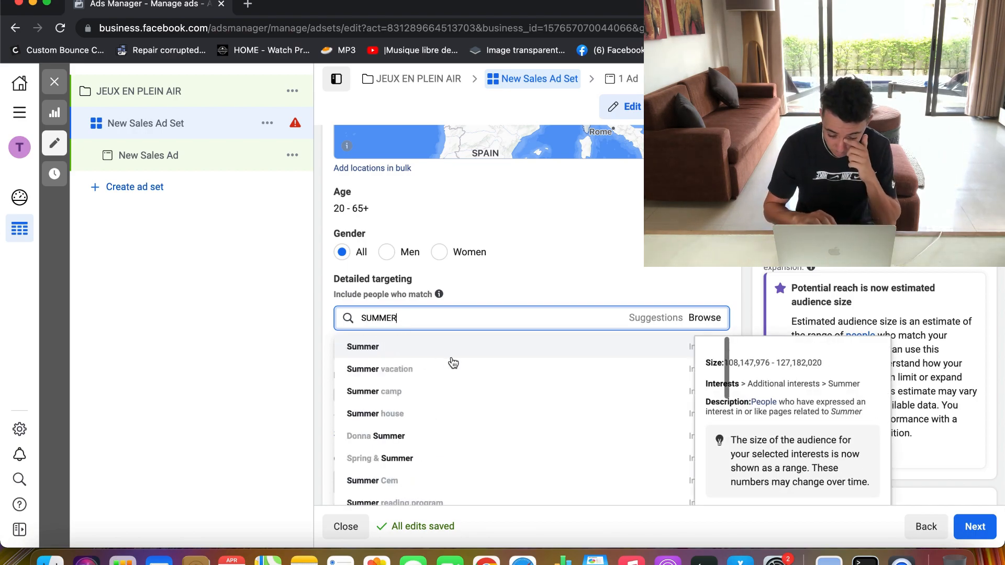
left_click(434, 370)
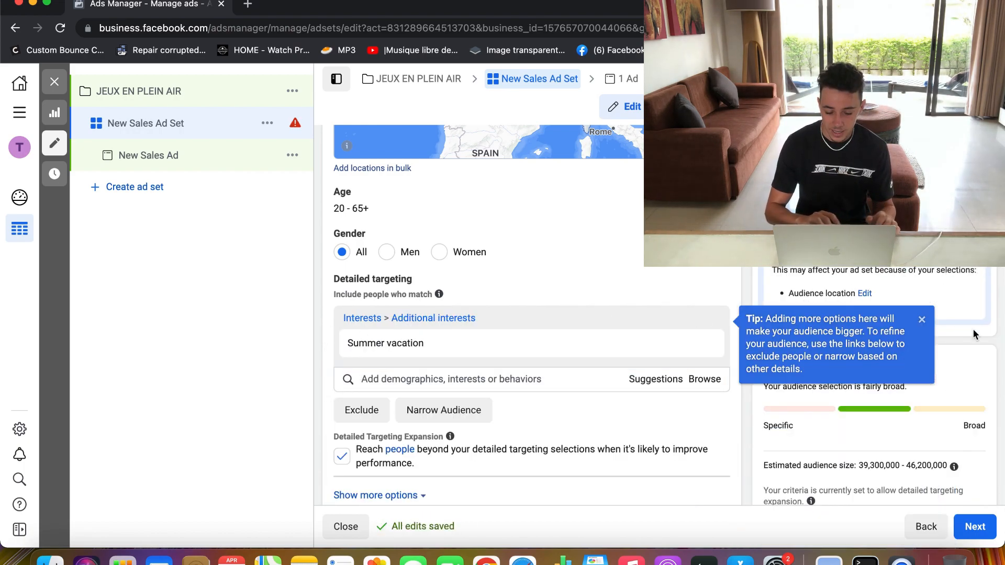
left_click(922, 319)
Step: Copy the name of the Summer vacation interest from the ad set's detailed targeting
scroll(717, 316, "down", 2)
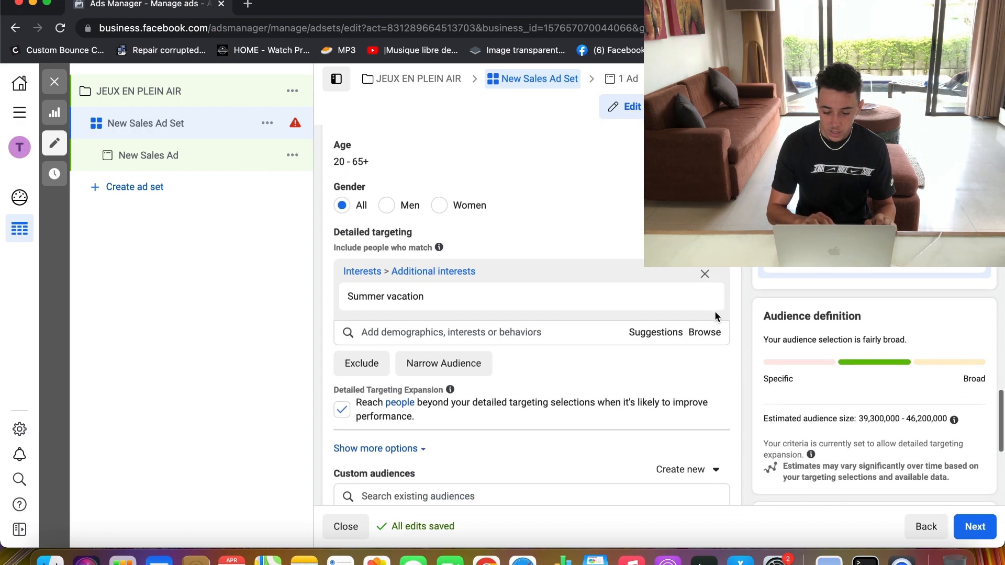
scroll(722, 349, "down", 1)
mouse_move(602, 283)
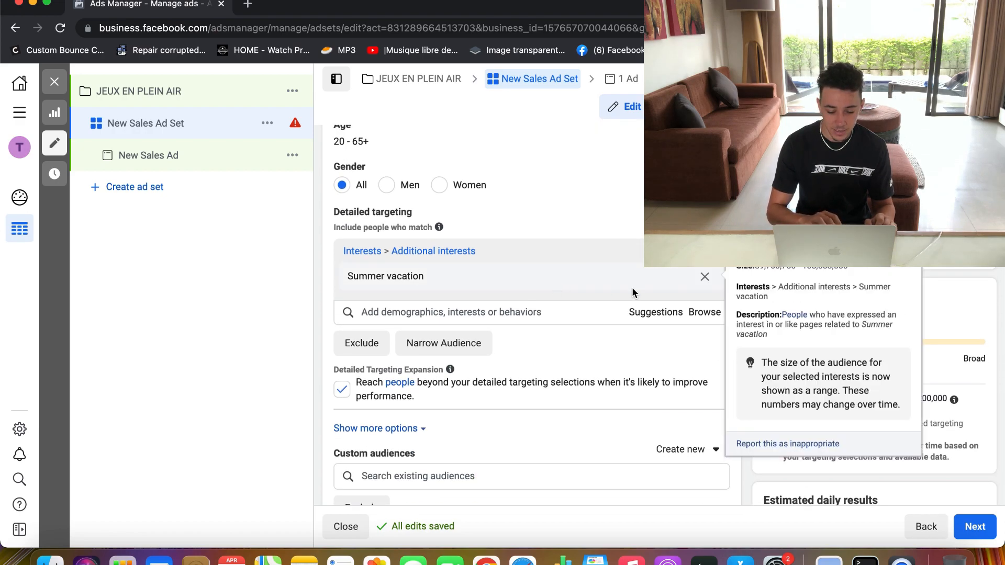
left_click_drag(429, 273, 352, 277)
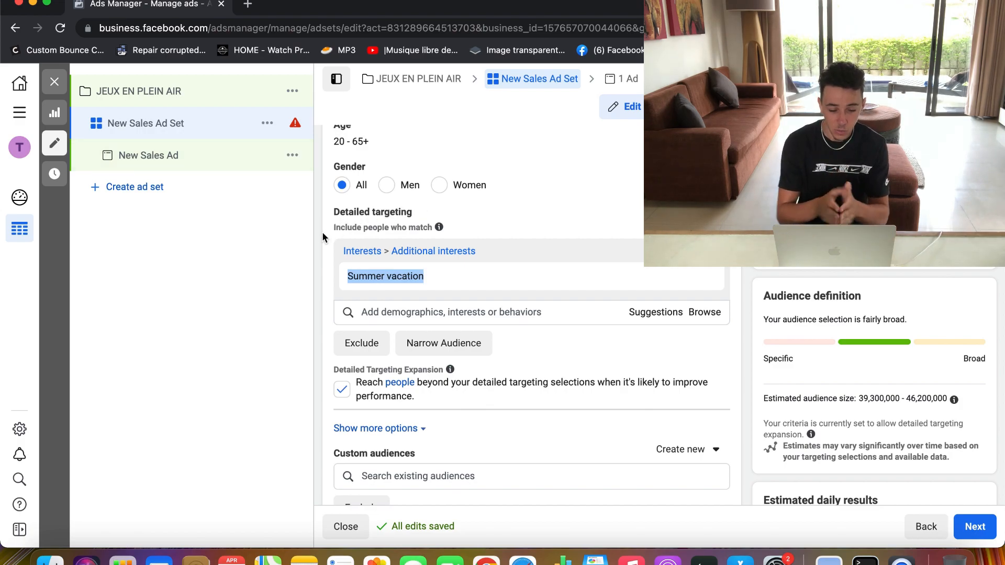
Step: Rename the ad set as "Summer vacation / ALL /20+ / FRANCE"
scroll(323, 236, "up", 10)
scroll(323, 237, "up", 10)
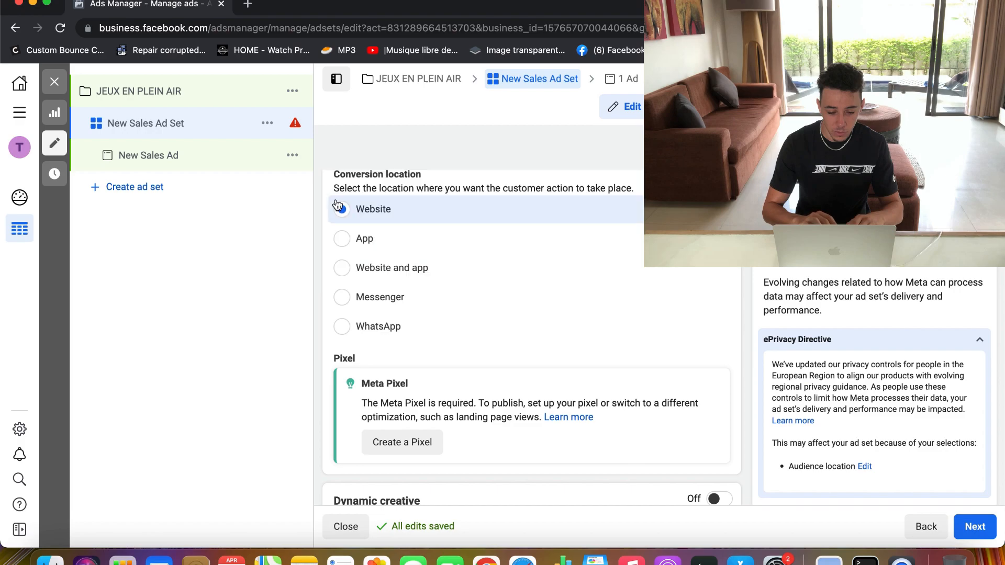
left_click(370, 184)
key("super+a")
type("Summer vacation")
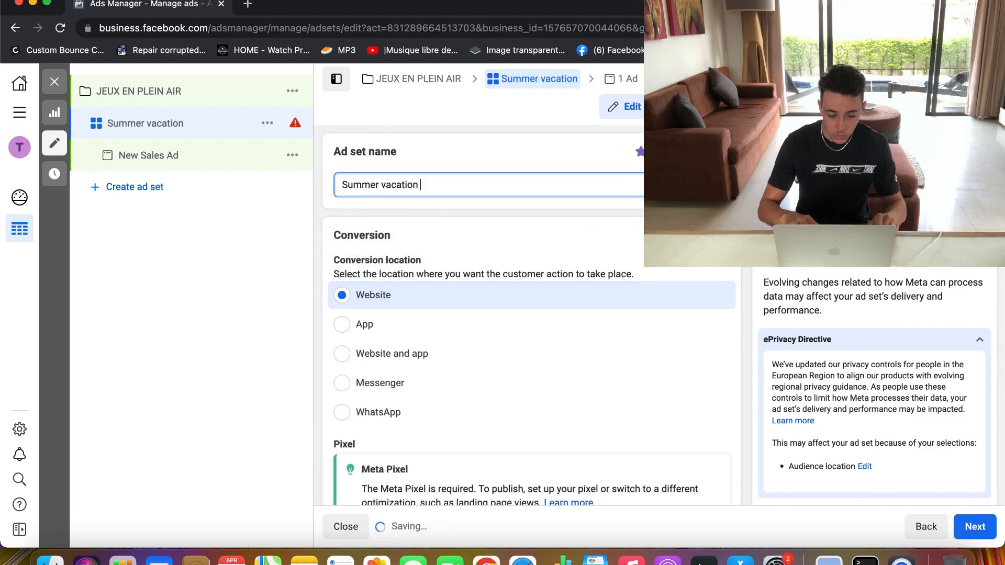
type(" / ALL")
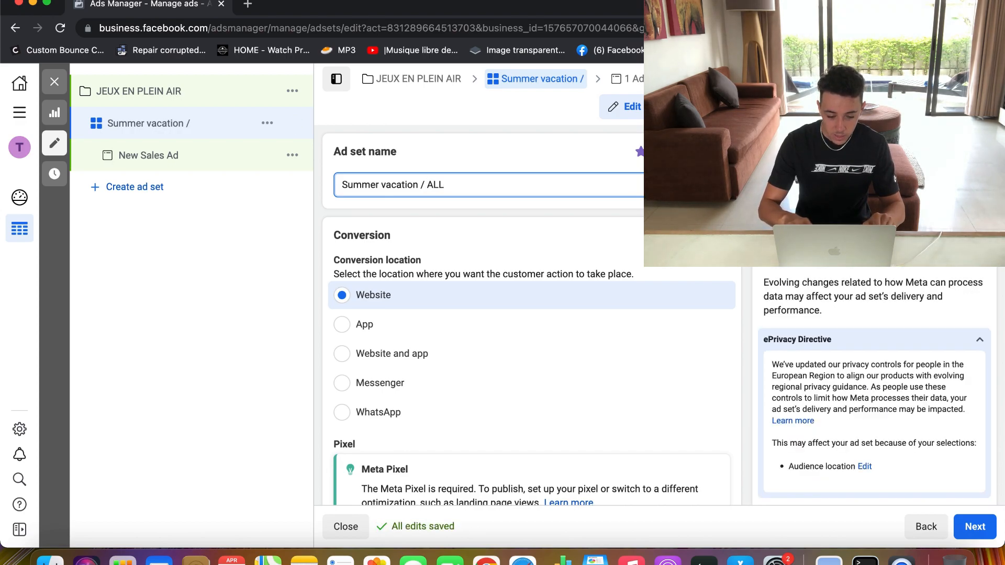
type(" /20")
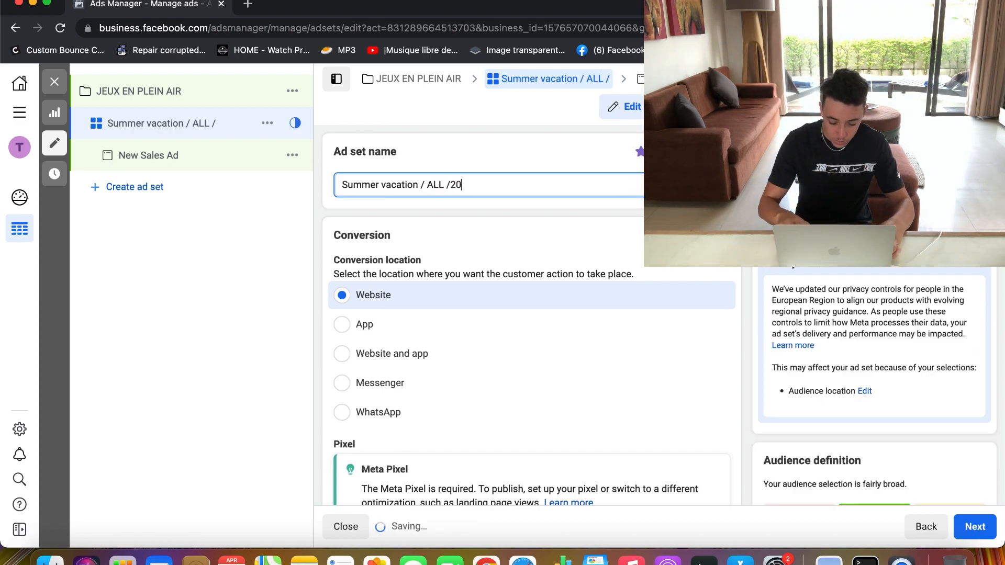
type("+ ")
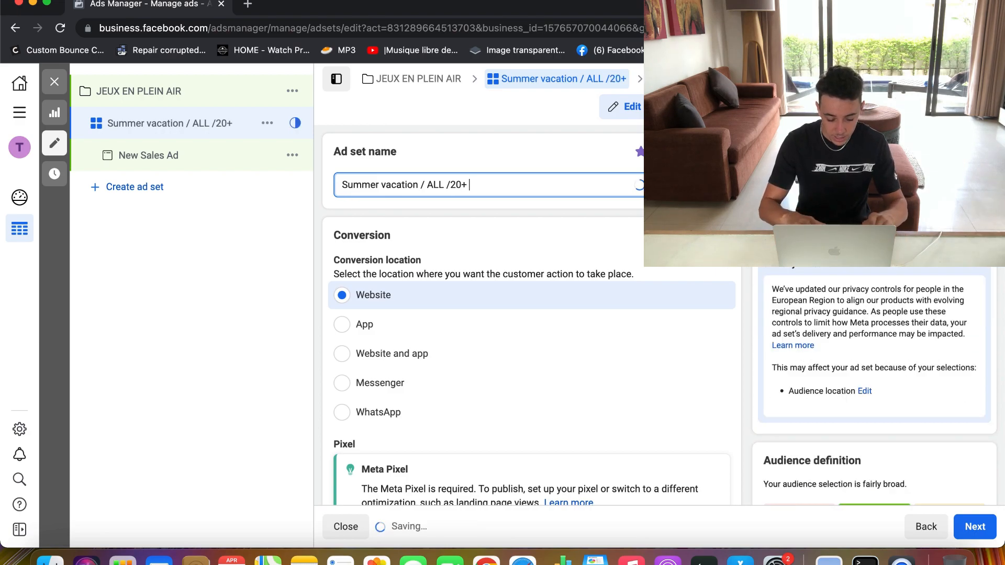
type("/ FRANCE")
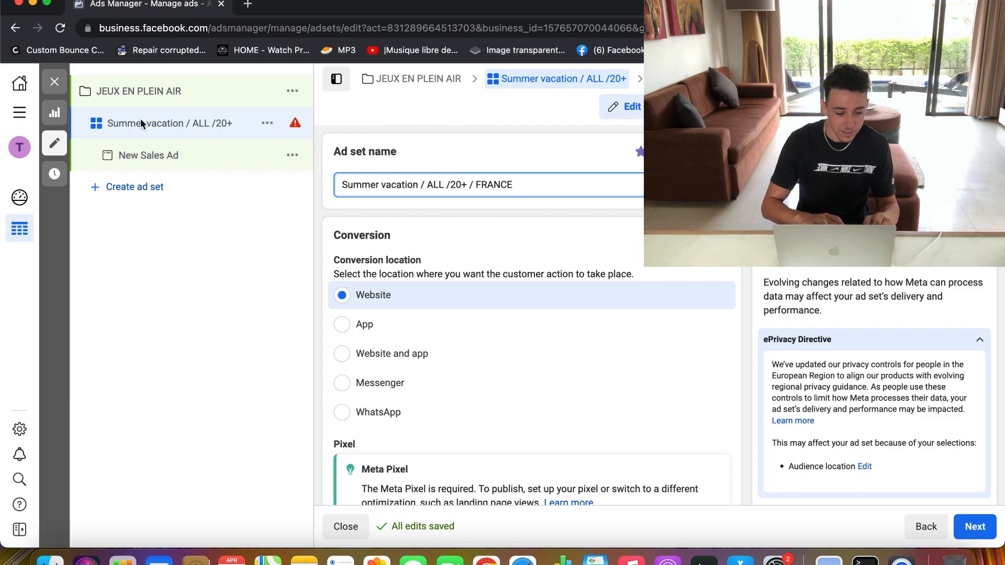
left_click(183, 125)
Step: Keep the ad set's automatic placements, continue to the ad settings and dismiss the video creation recommendation
scroll(323, 211, "down", 10)
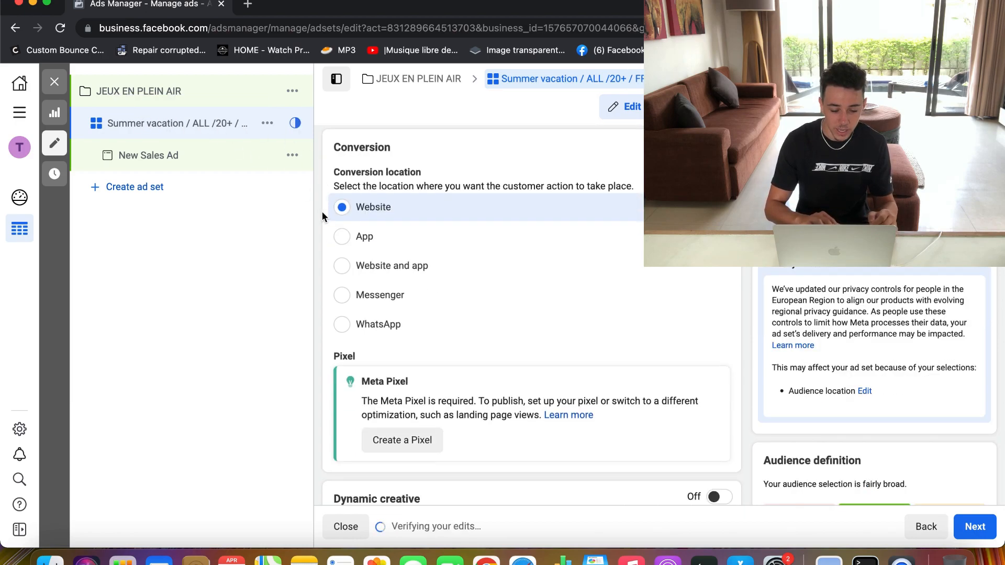
scroll(322, 212, "down", 5)
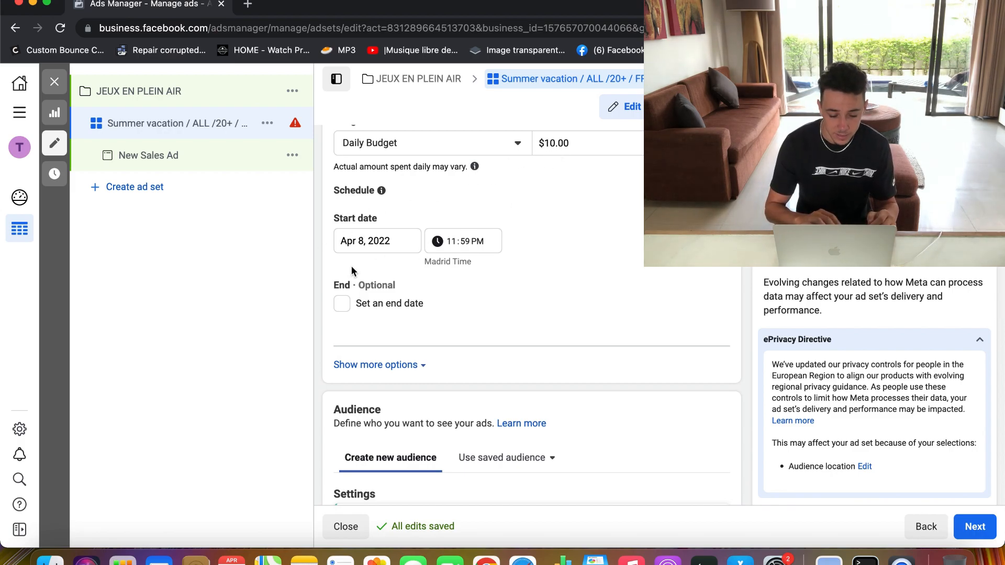
scroll(319, 274, "down", 3)
scroll(320, 275, "down", 10)
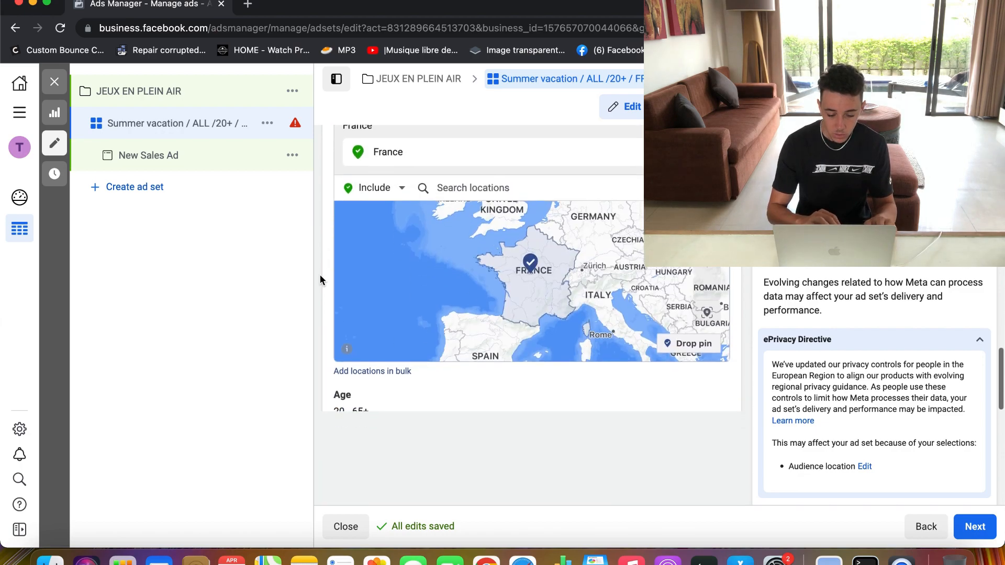
scroll(321, 279, "down", 10)
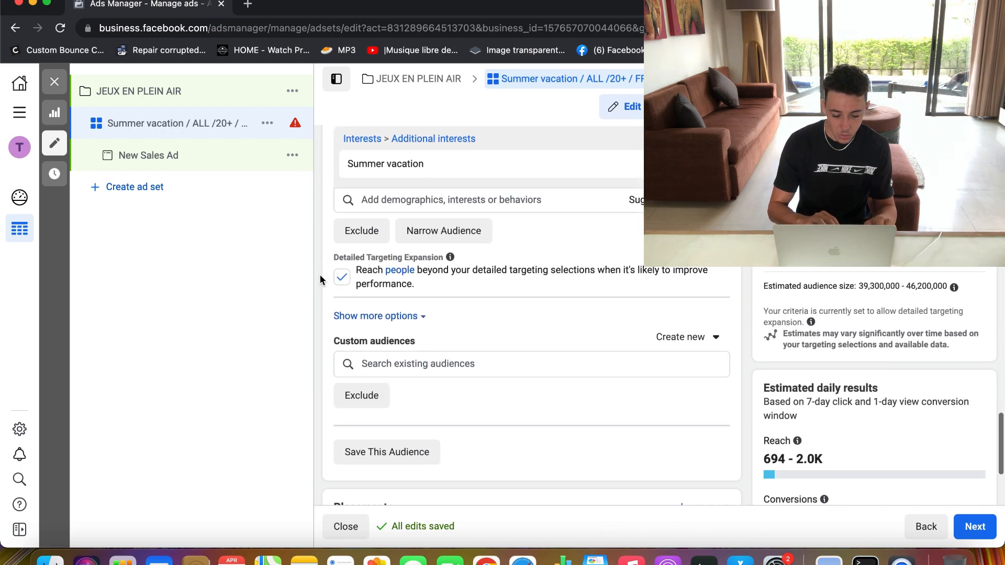
scroll(319, 280, "down", 1)
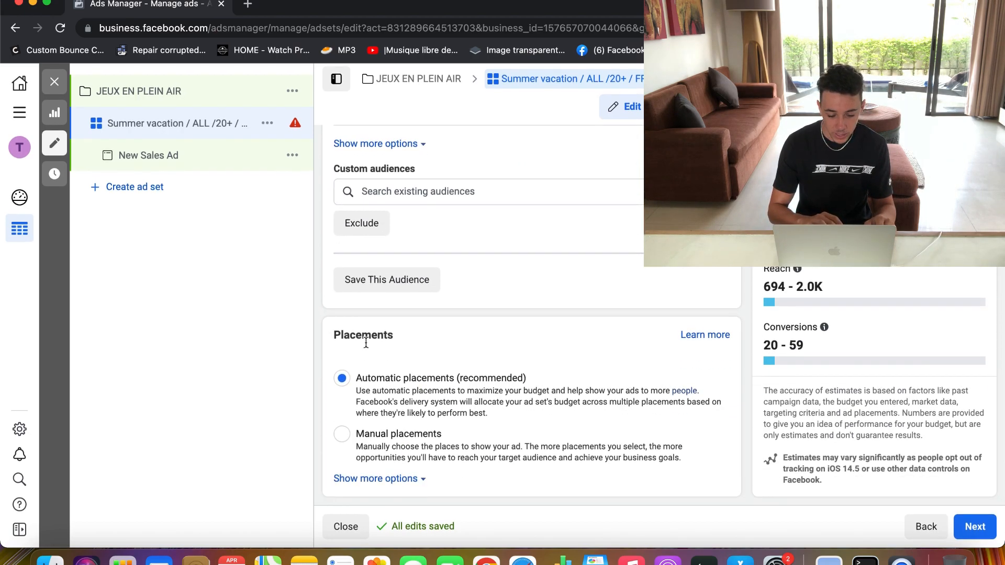
left_click(977, 526)
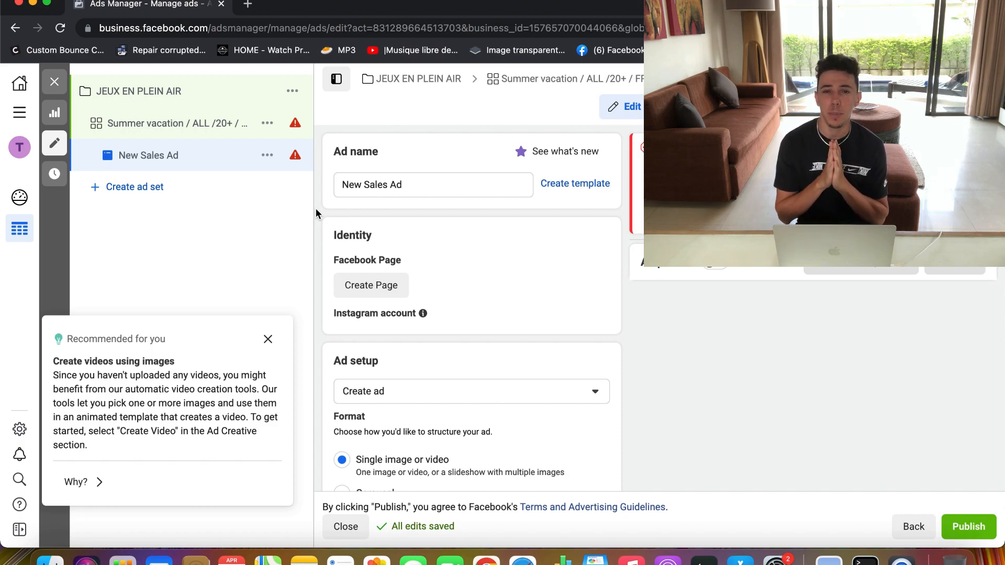
left_click(268, 340)
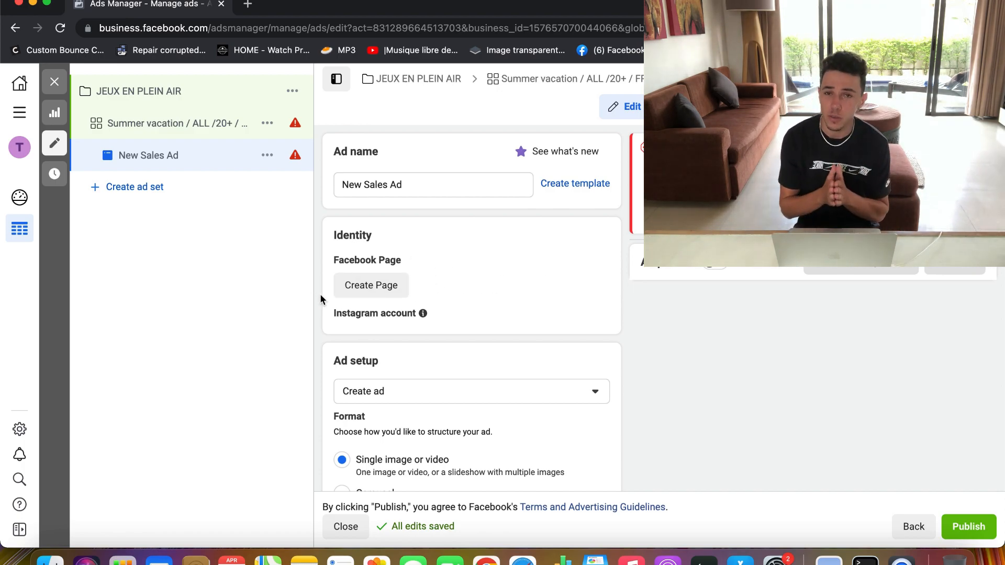
Step: Review the ad's format choices and the ad creative's options for adding an image or a video
scroll(320, 295, "down", 3)
scroll(321, 299, "down", 2)
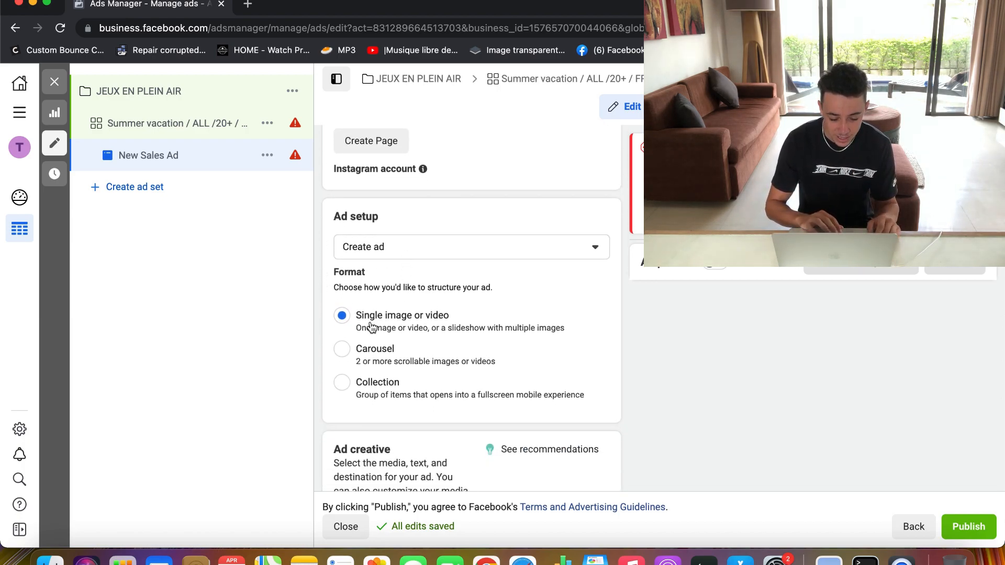
scroll(393, 325, "down", 4)
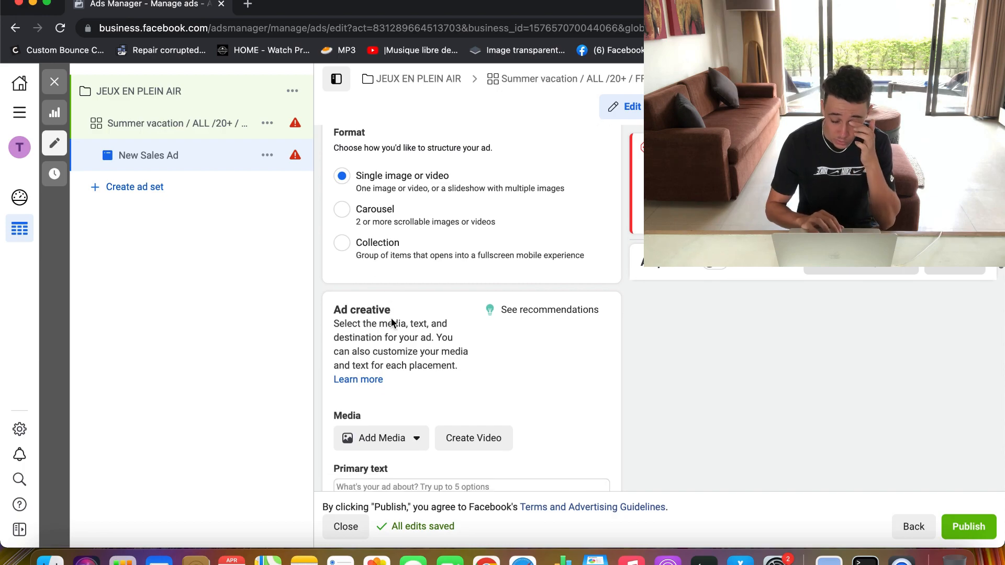
scroll(390, 317, "down", 1)
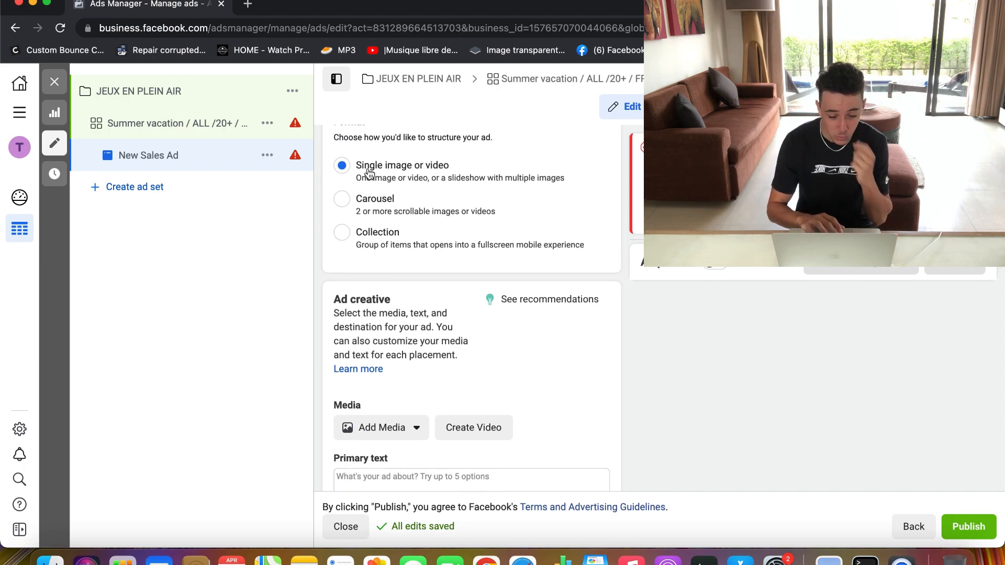
scroll(413, 174, "up", 2)
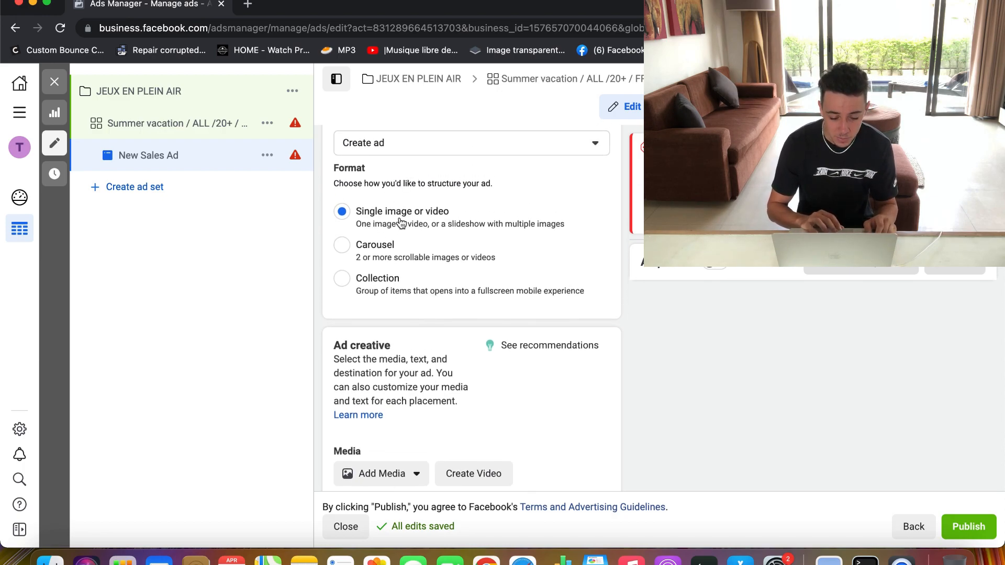
scroll(400, 222, "down", 6)
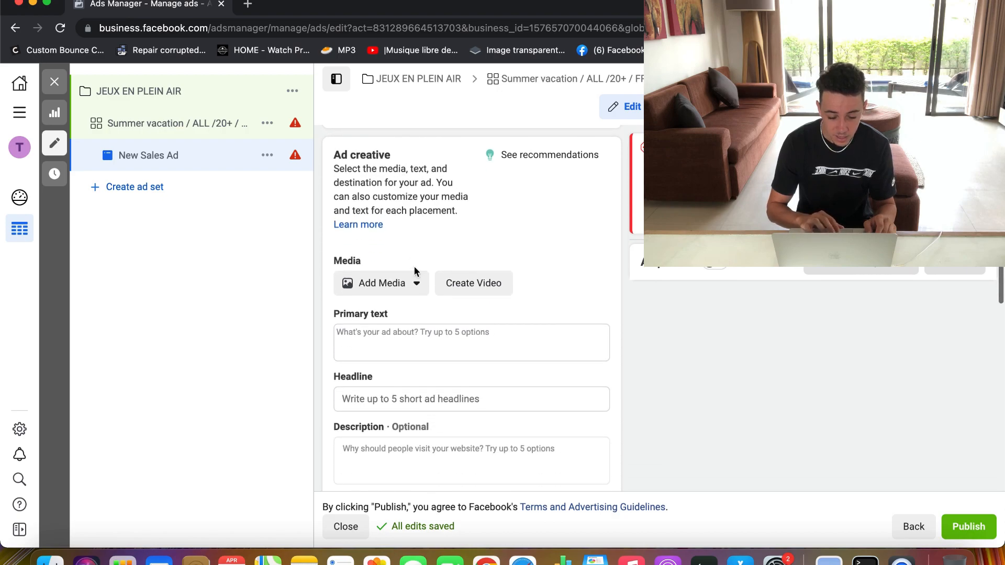
left_click(420, 289)
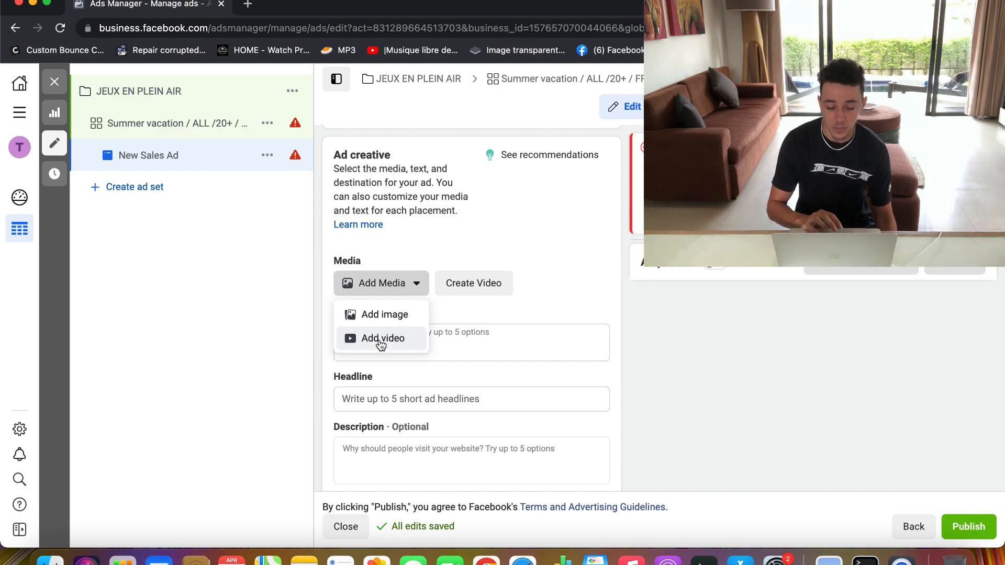
left_click(408, 249)
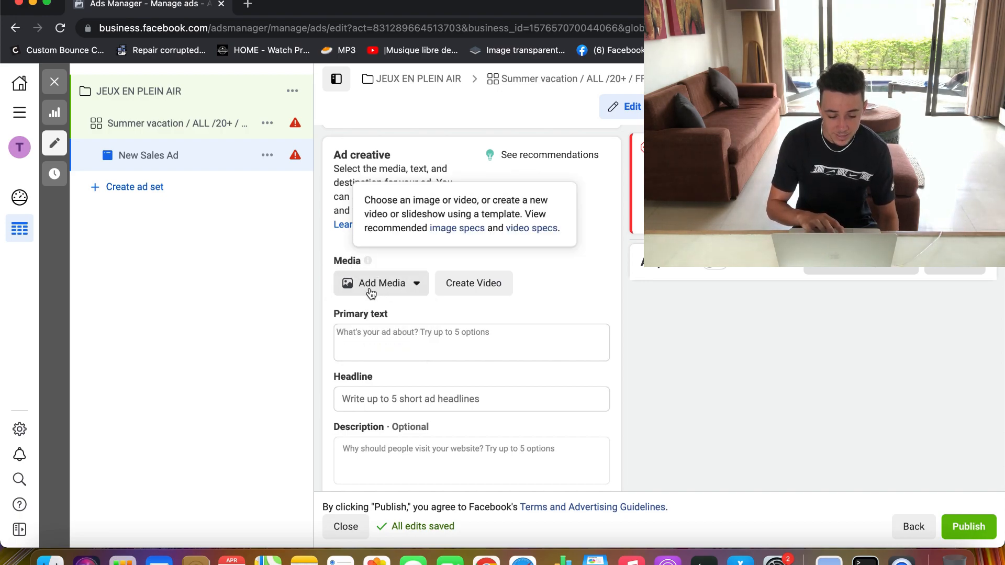
left_click(415, 284)
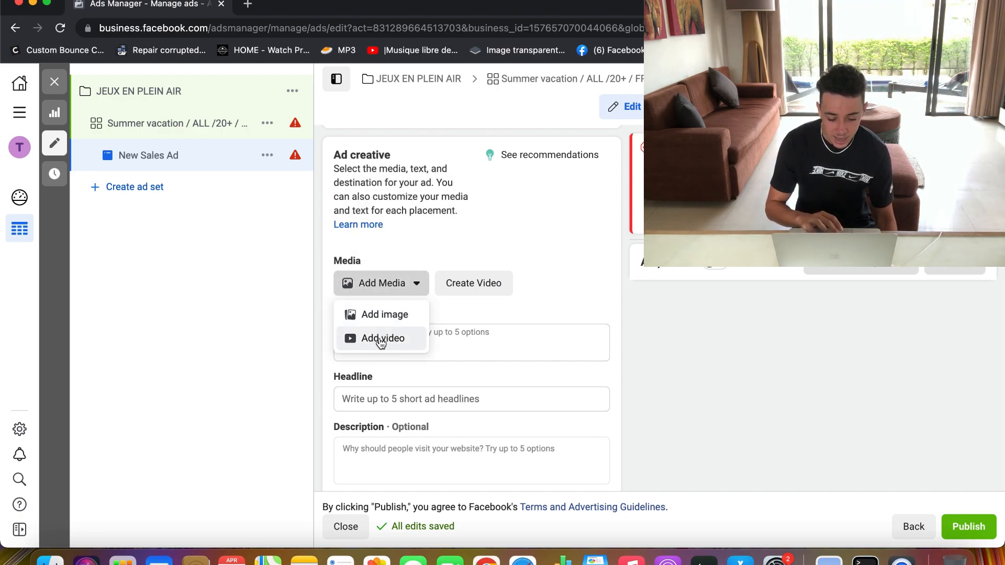
left_click(565, 283)
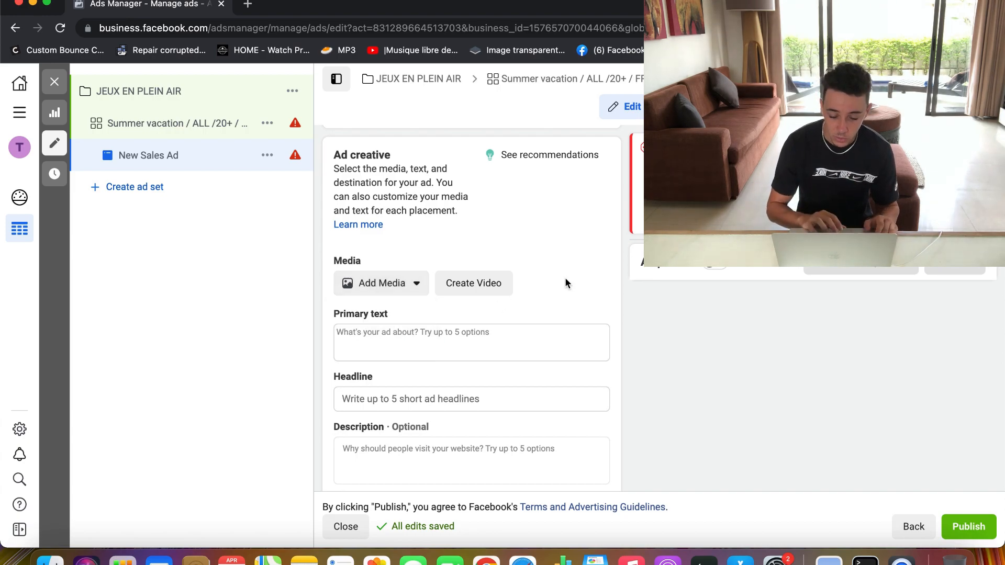
Step: Enter the ad's primary text as "JEUX EN PLEIN AIR !" with "IDÉAL POUR VOS ENFANTS !" on a second line
left_click(478, 337)
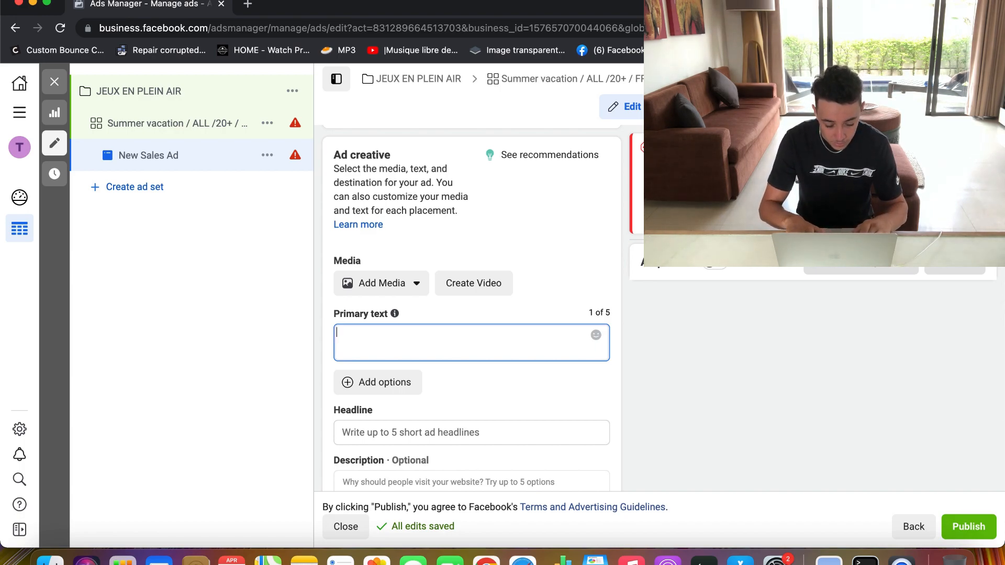
type("JEUX")
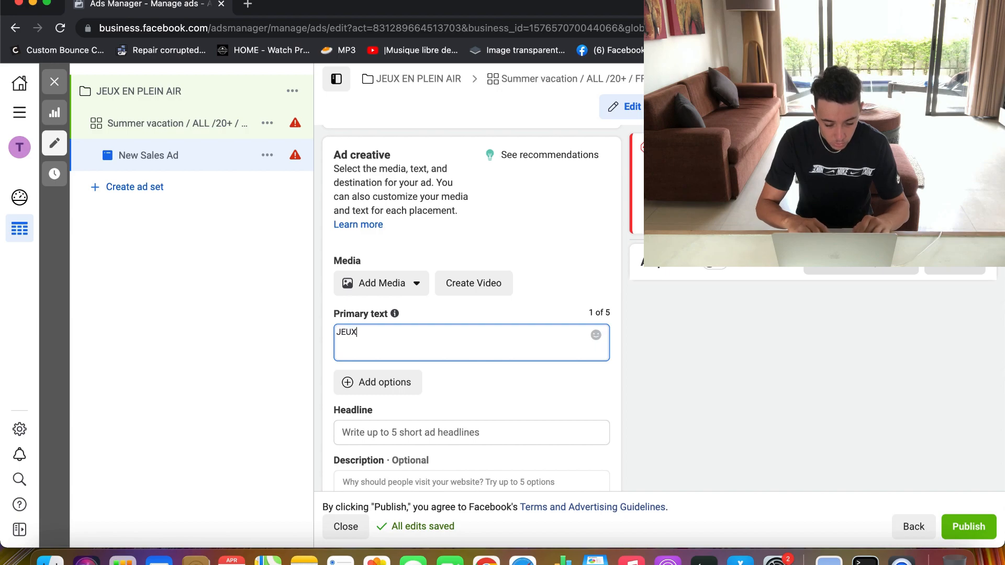
type(" EN PLEIN AIR ! ")
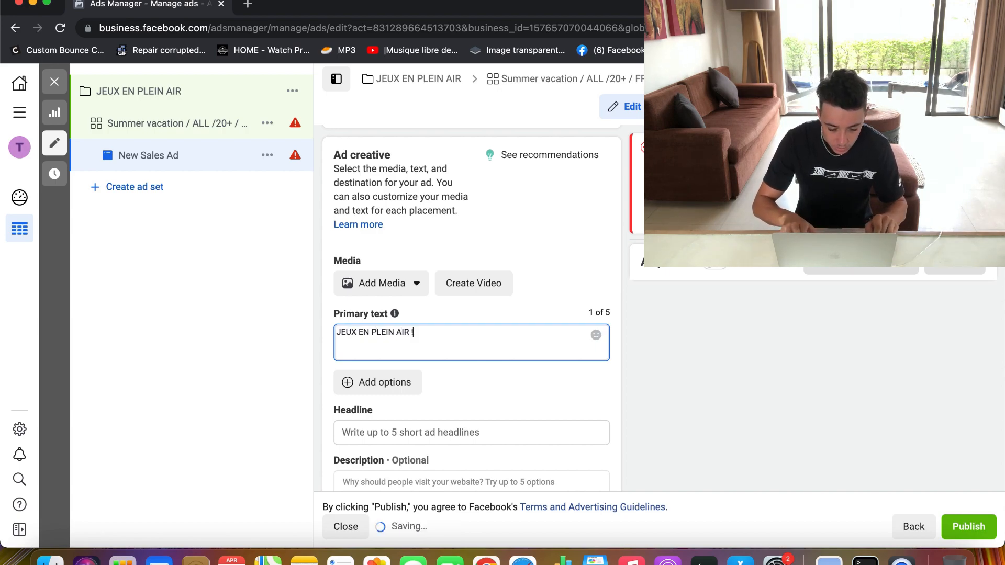
type("IDÉAL ")
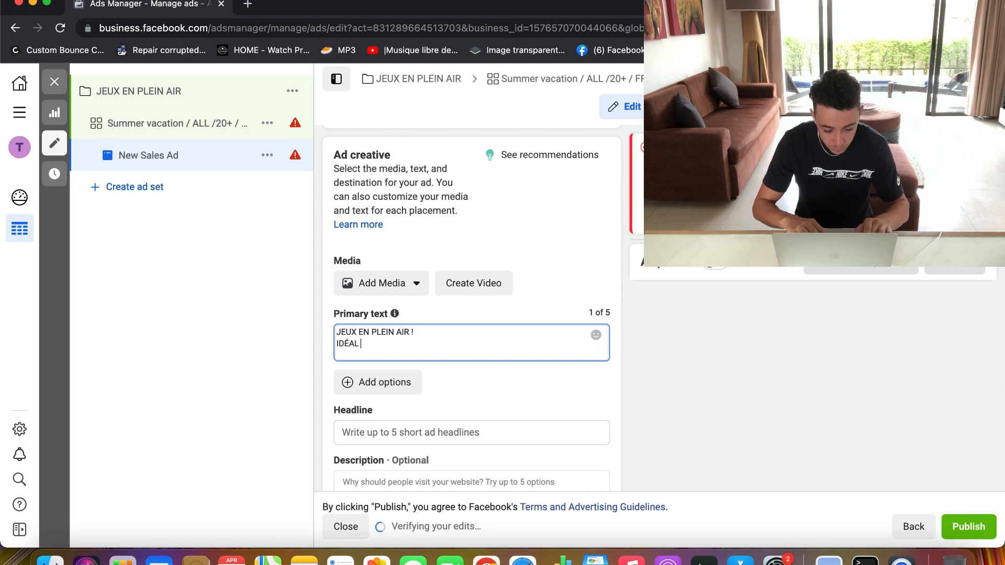
type("POUR VOS ENF")
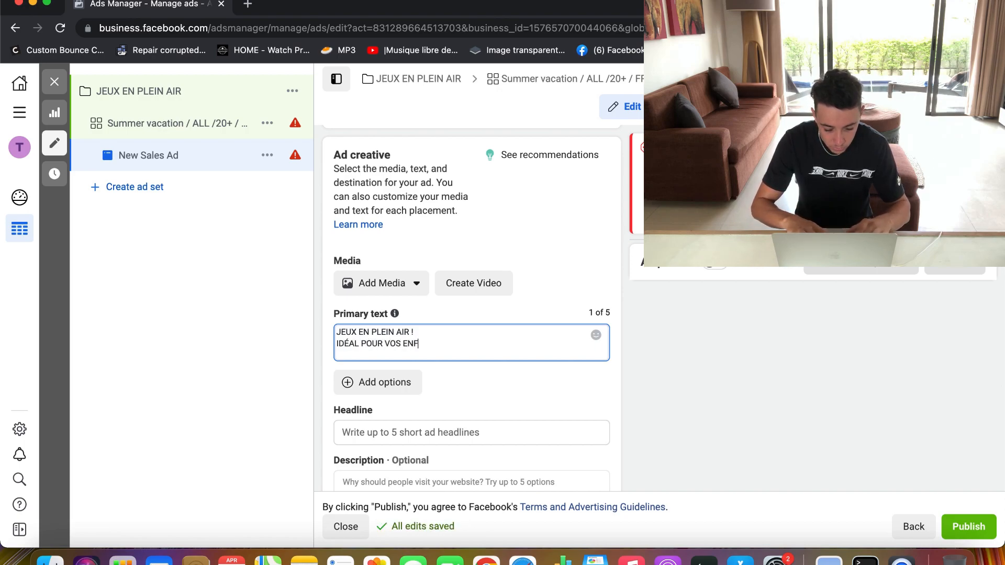
type("ANTS !")
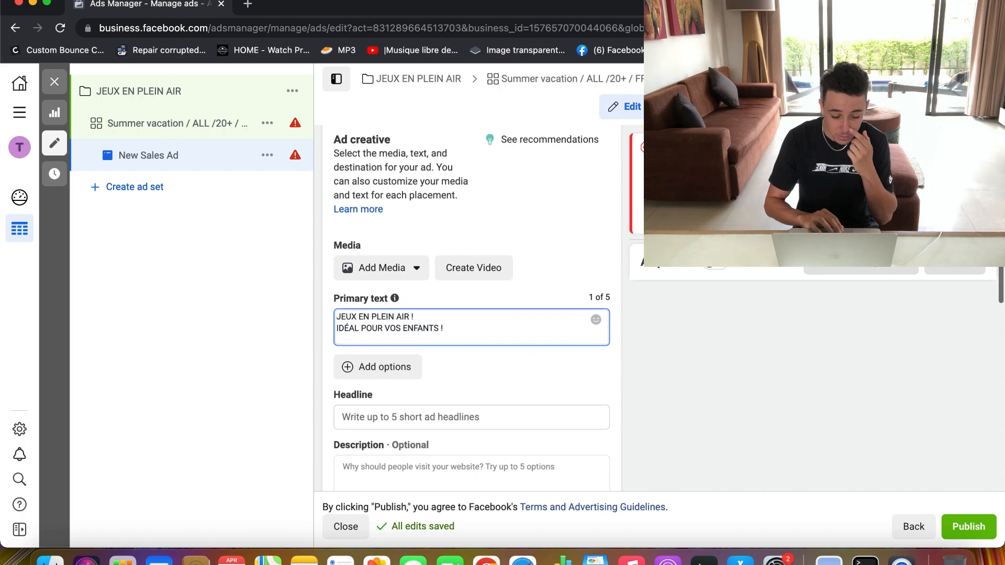
Step: Examine the ad creative's headline, description and call-to-action fields
scroll(466, 337, "down", 2)
scroll(323, 317, "down", 1)
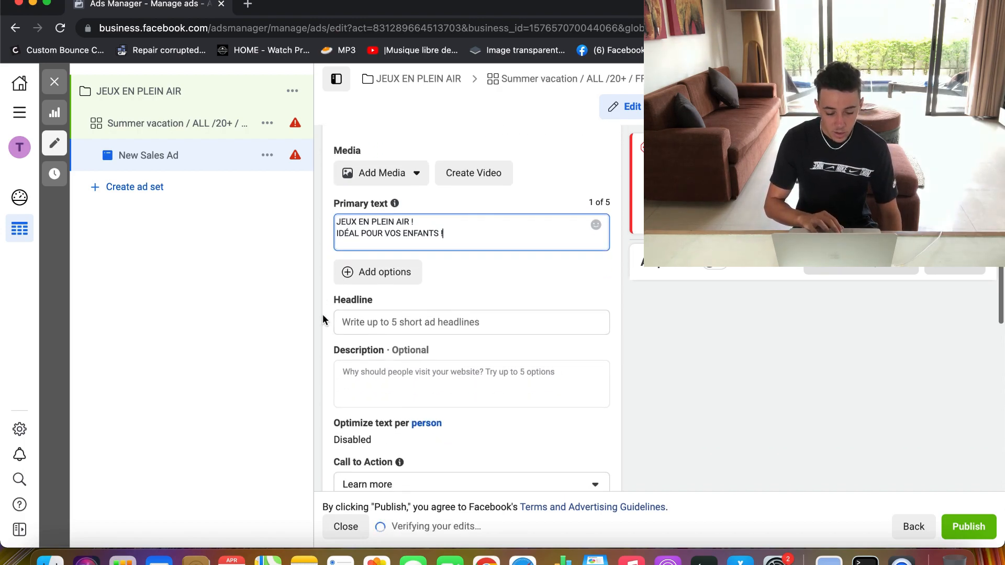
left_click(341, 320)
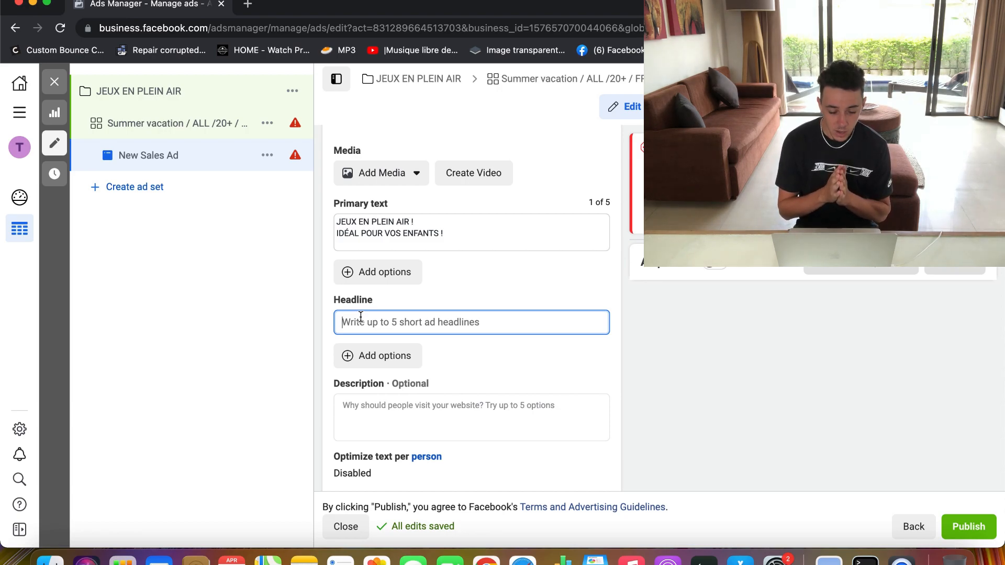
scroll(322, 314, "down", 1)
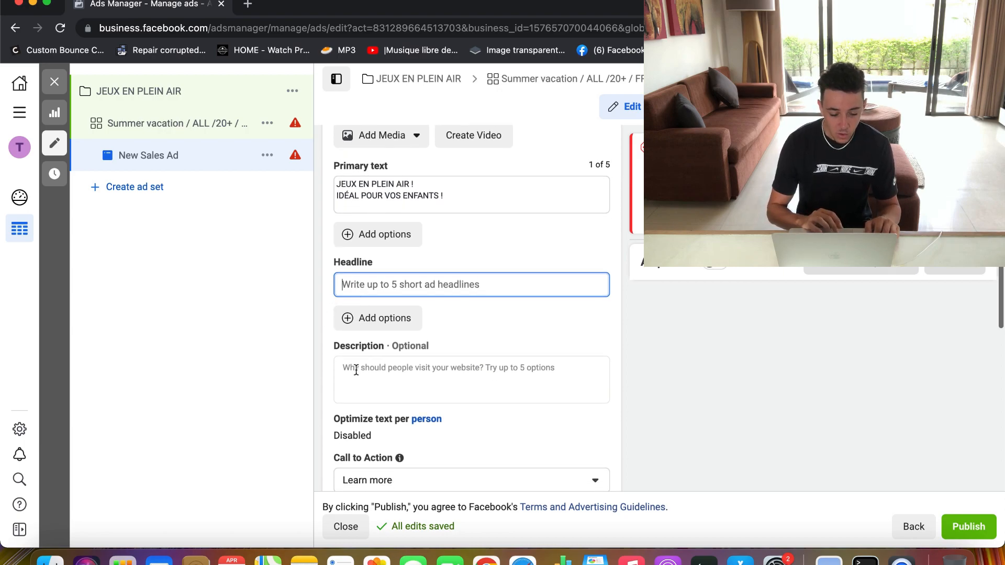
left_click(355, 370)
scroll(317, 344, "down", 2)
left_click(317, 344)
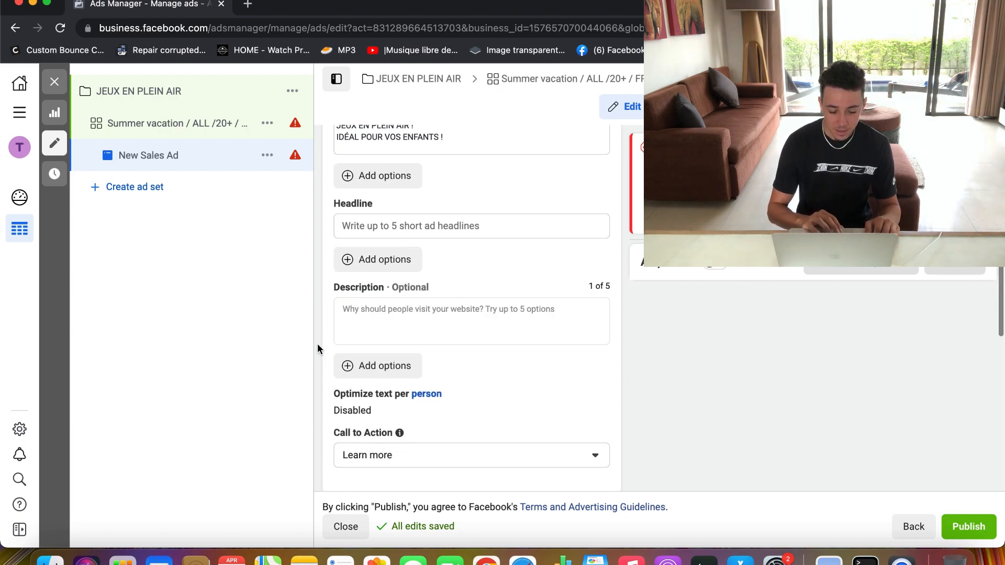
Step: Review the available call-to-action options for the ad and choose Order now
scroll(317, 343, "down", 4)
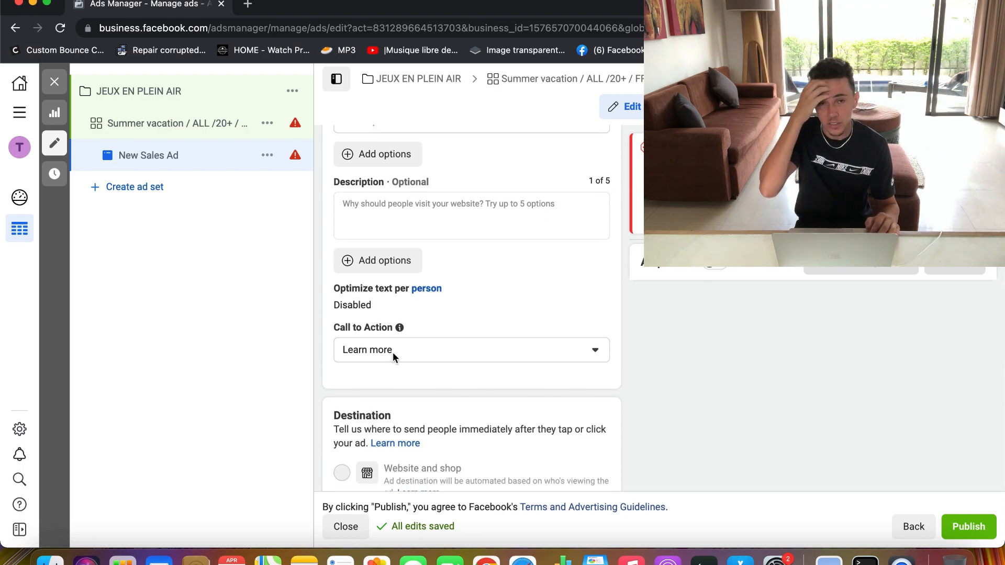
left_click(425, 346)
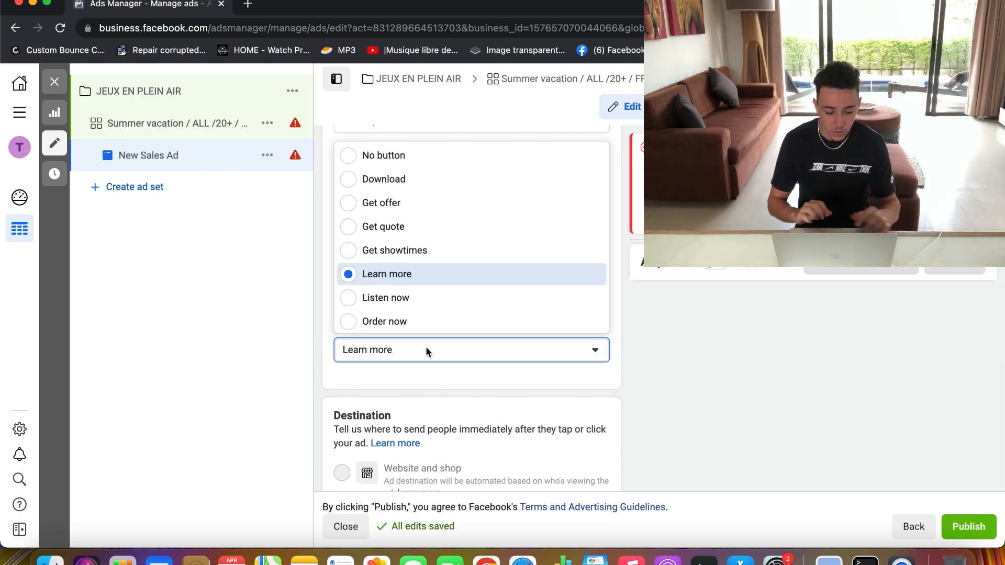
scroll(515, 265, "down", 3)
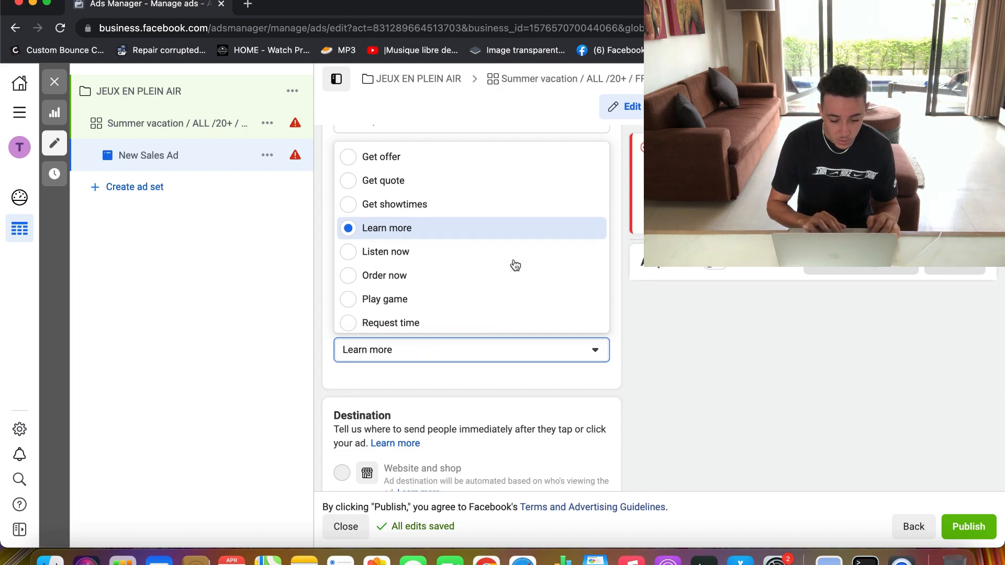
scroll(516, 273, "down", 2)
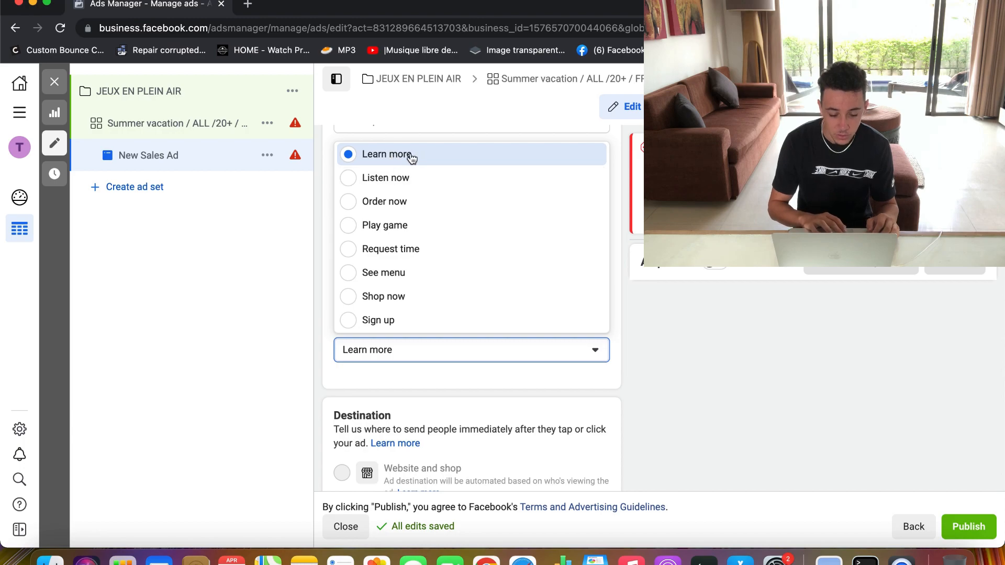
scroll(434, 273, "down", 1)
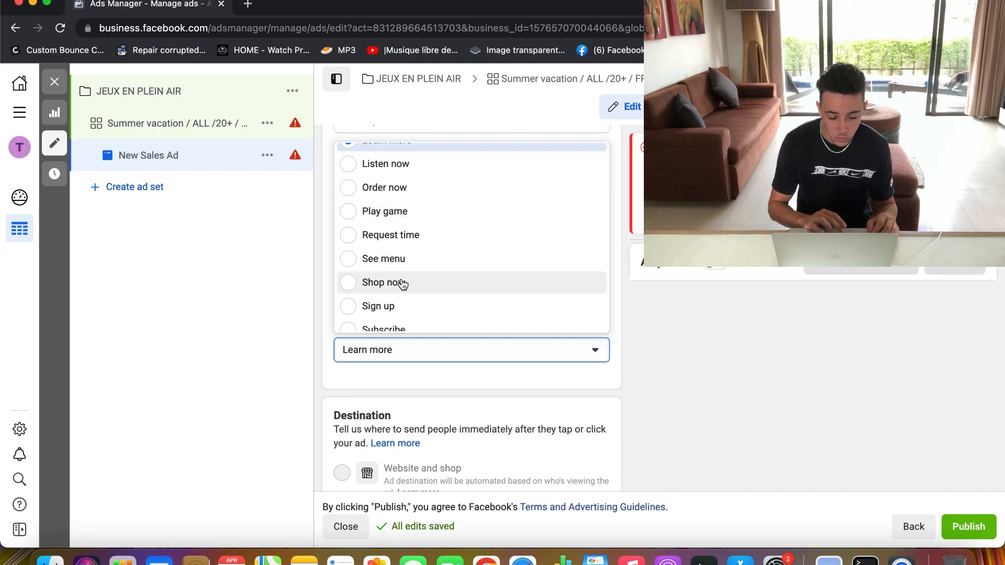
scroll(413, 282, "down", 3)
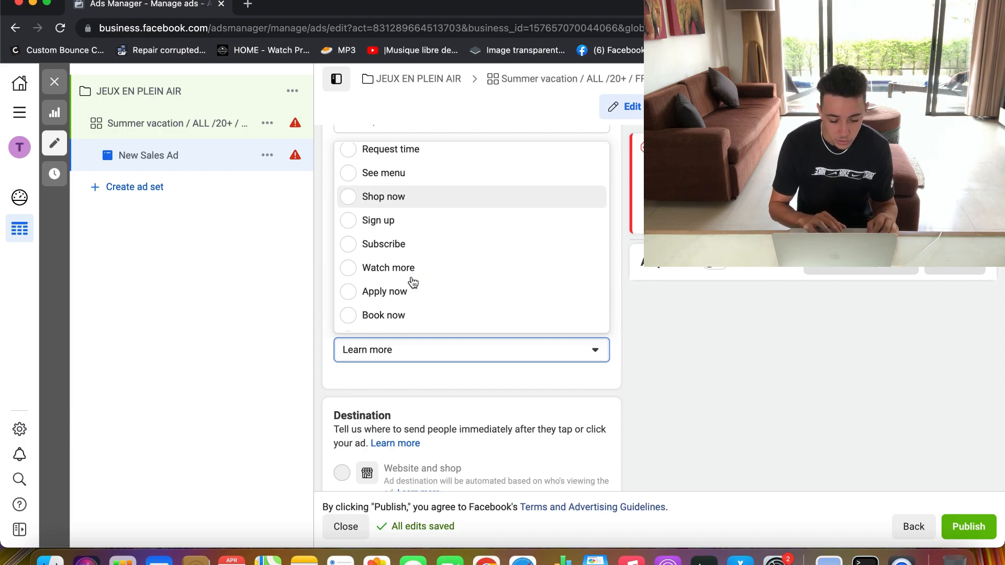
scroll(410, 276, "up", 1)
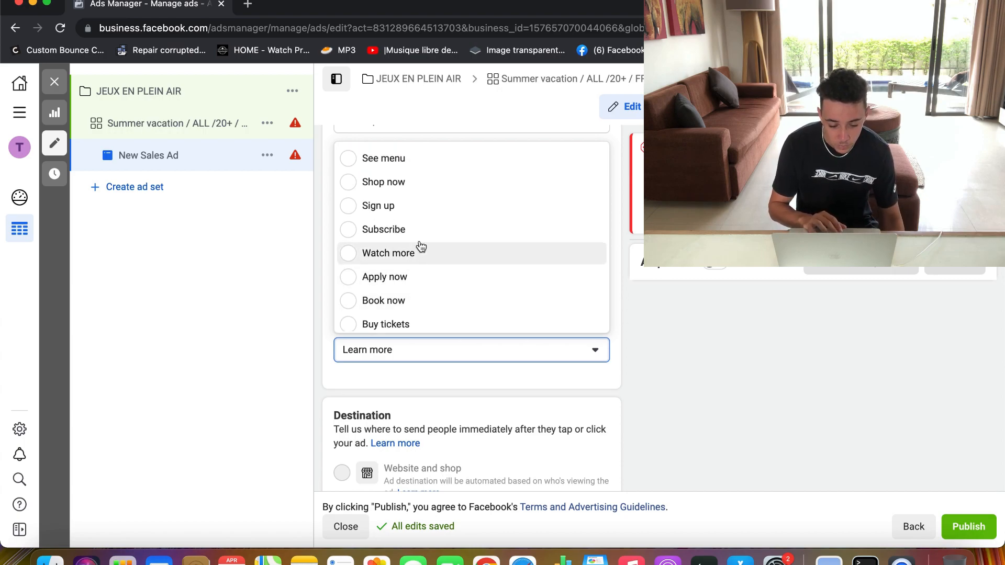
scroll(440, 225, "up", 2)
scroll(440, 225, "up", 5)
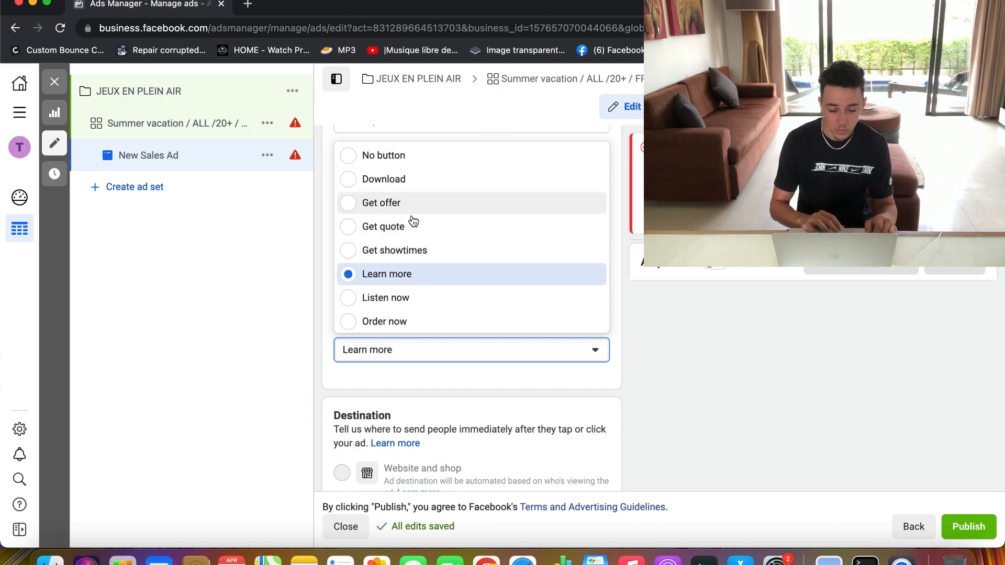
scroll(406, 272, "down", 2)
left_click(403, 274)
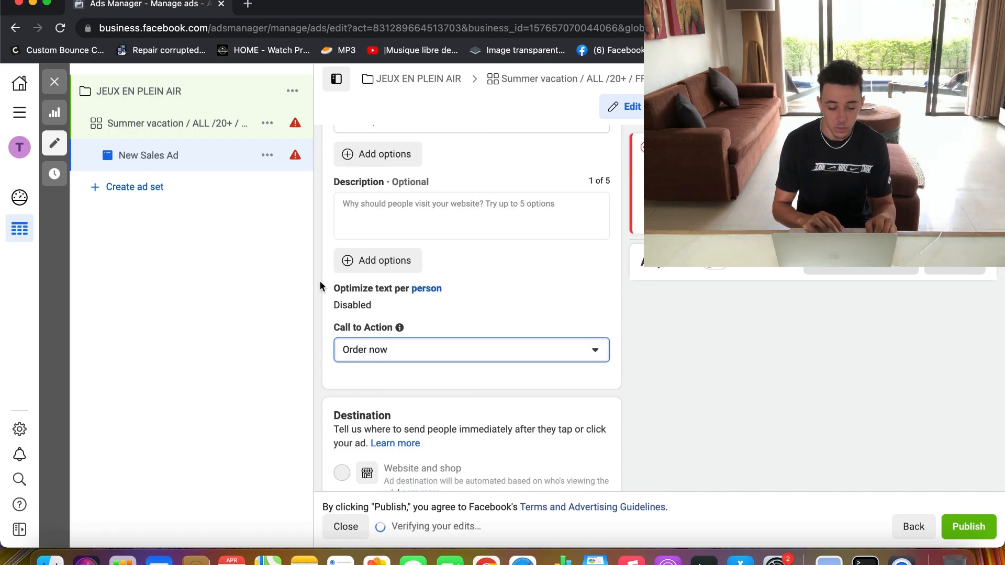
Step: Examine the ad's destination options, website URL field, languages and tracking settings
scroll(321, 286, "down", 3)
scroll(321, 286, "down", 2)
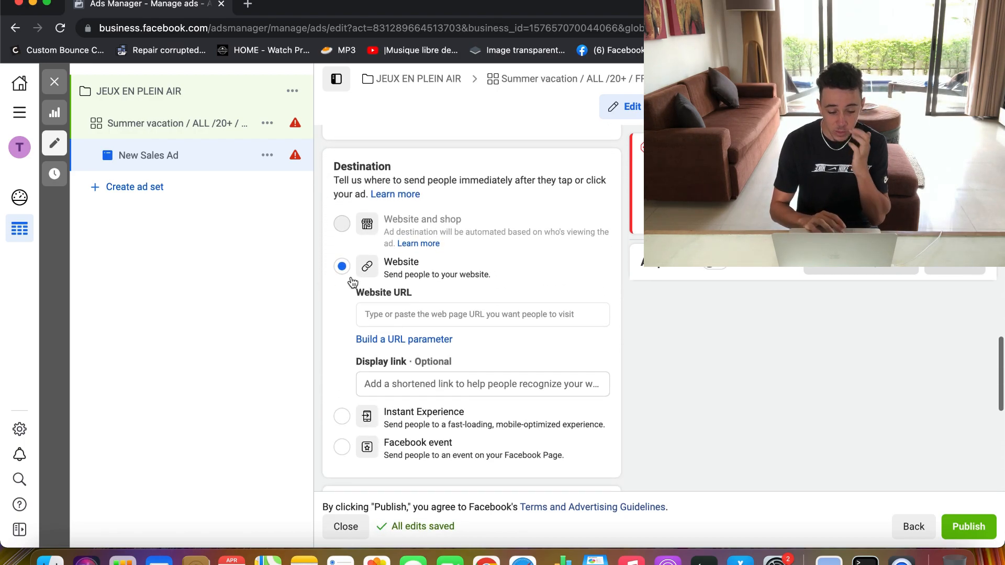
left_click(385, 316)
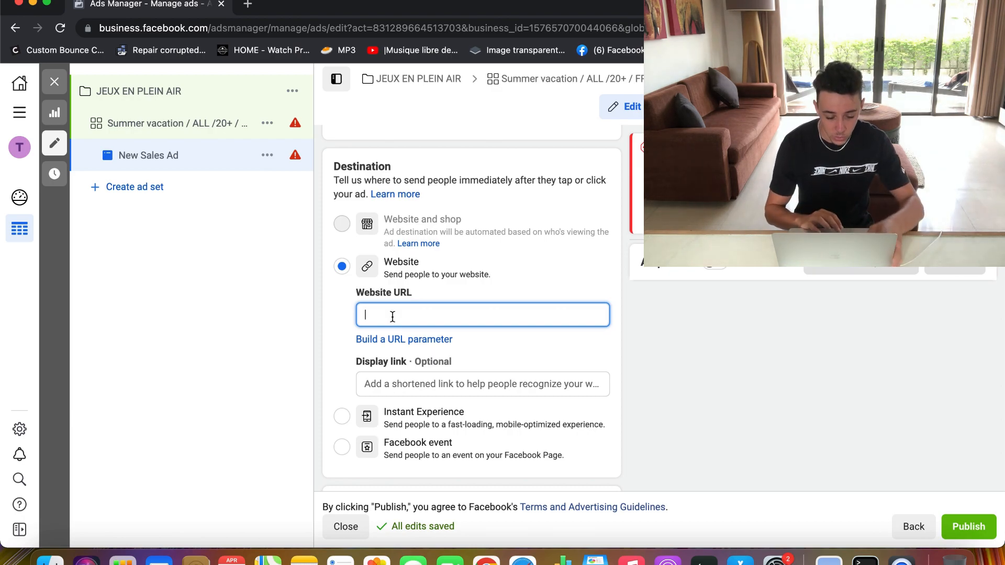
scroll(388, 319, "down", 2)
scroll(319, 327, "down", 3)
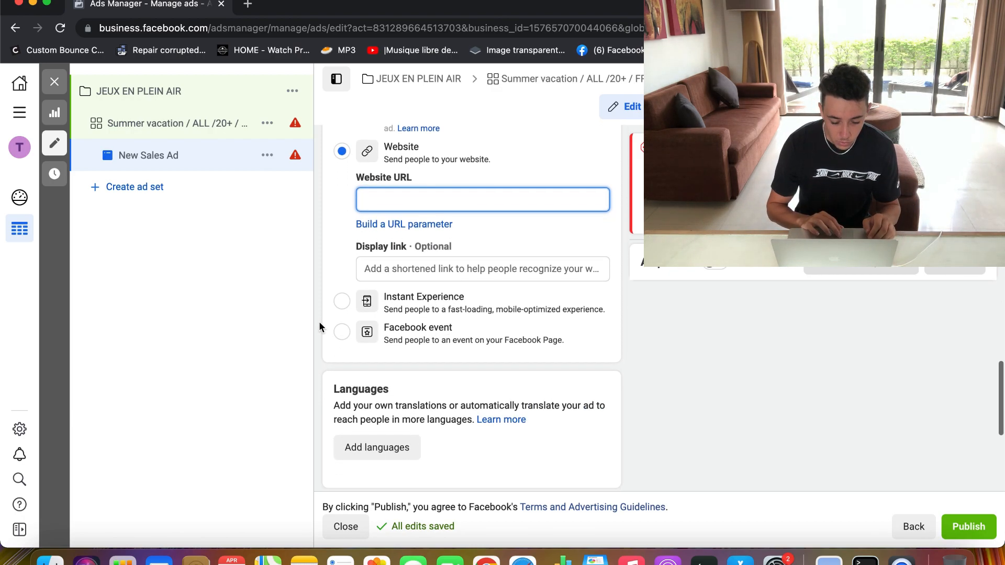
scroll(408, 201, "down", 8)
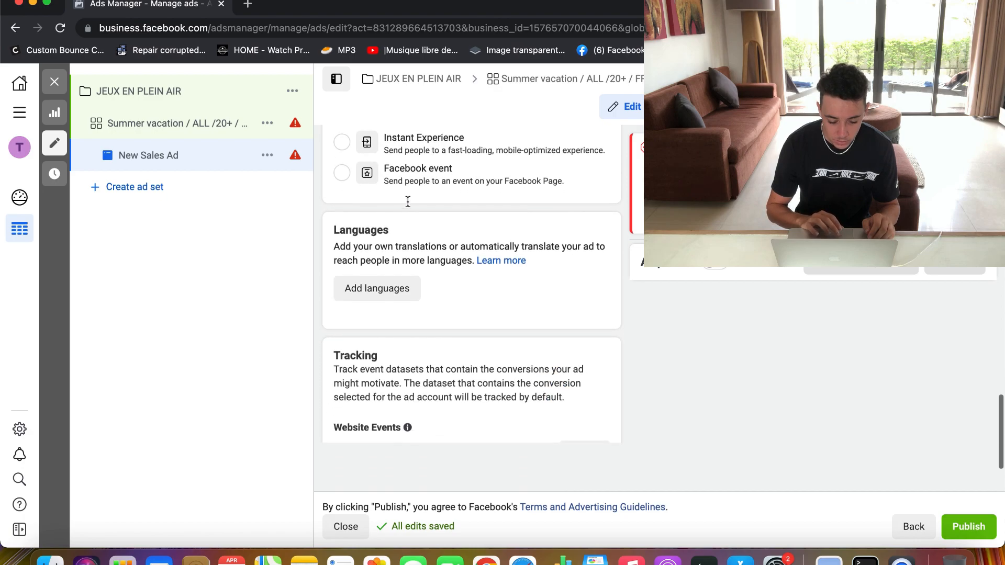
scroll(323, 199, "down", 2)
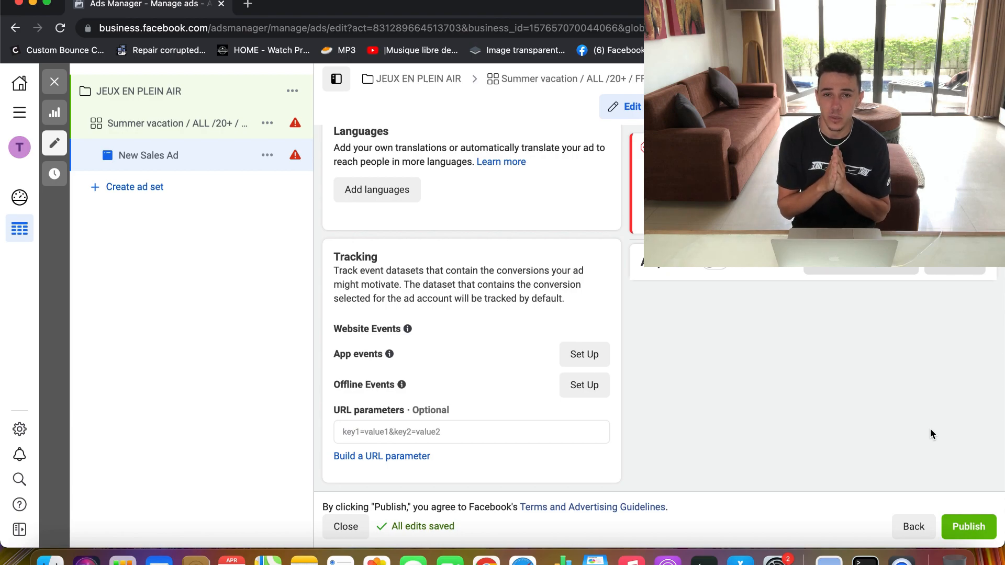
scroll(466, 285, "up", 5)
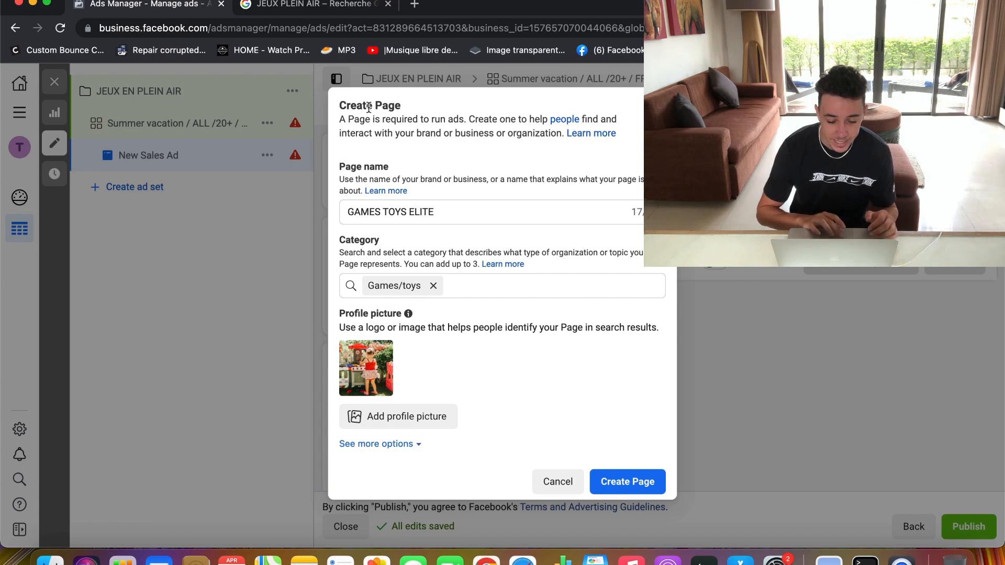
Step: Create the Facebook Page GAMES TOYS ELITE in the Games/toys category with the chosen profile picture
left_click_drag(350, 209, 440, 211)
left_click(439, 211)
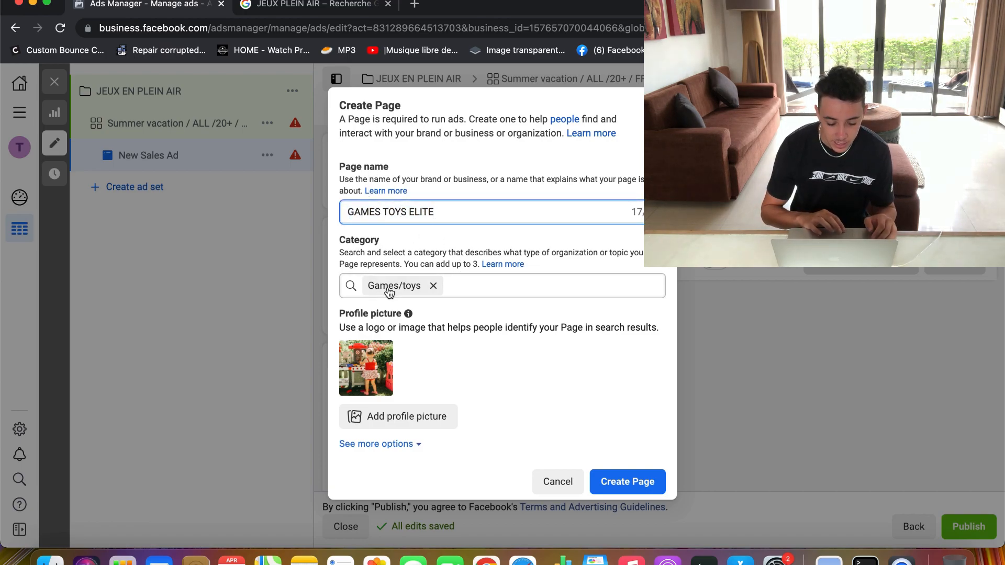
left_click(628, 482)
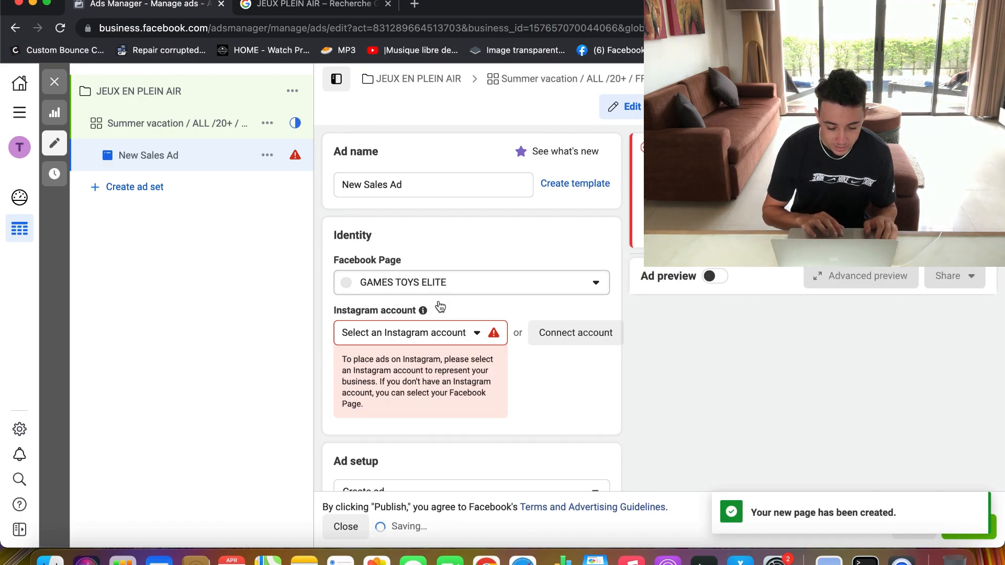
Step: Keep GAMES TOYS ELITE as the ad's Facebook Page and use the selected Page as its Instagram account
left_click(410, 285)
left_click(464, 244)
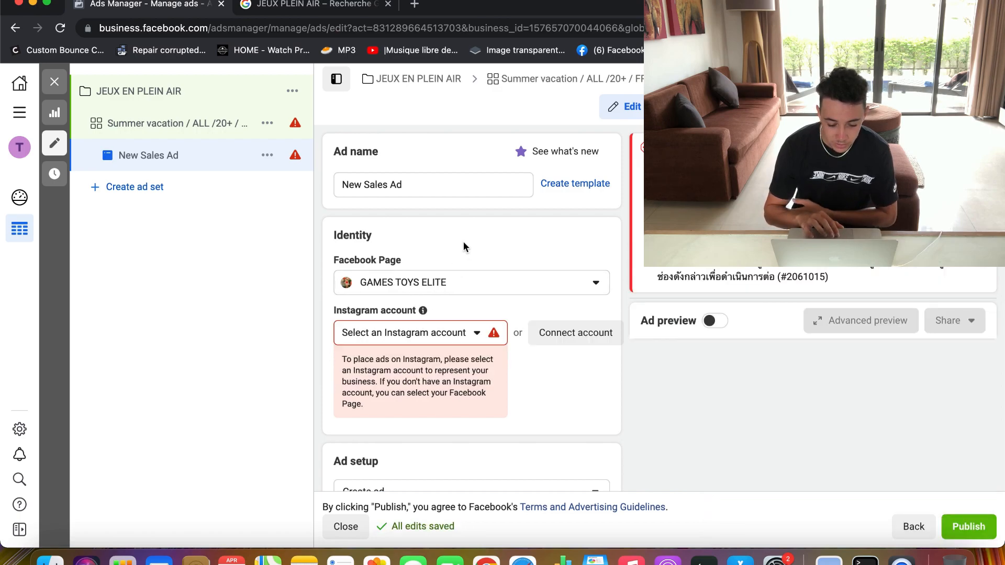
left_click(479, 334)
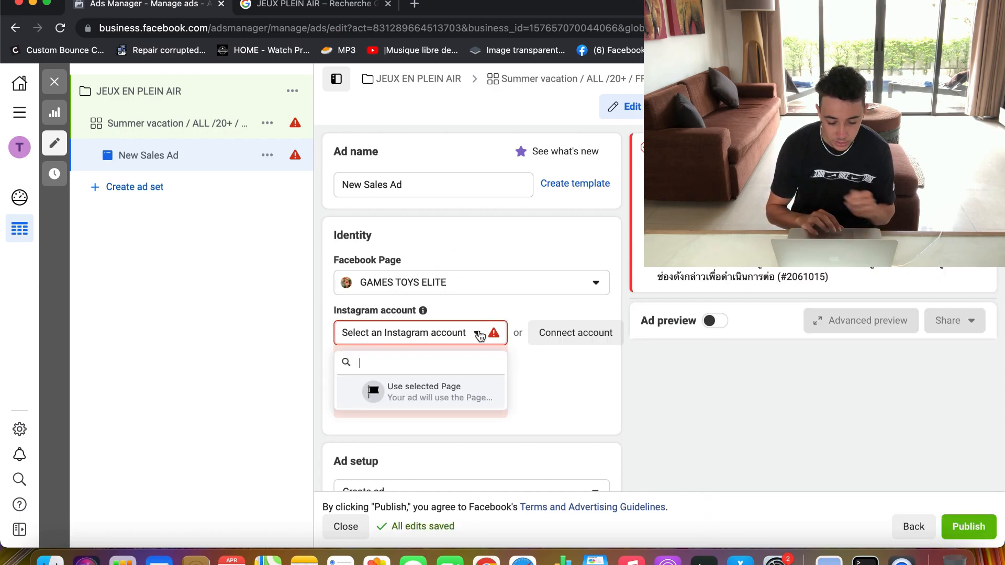
left_click(444, 390)
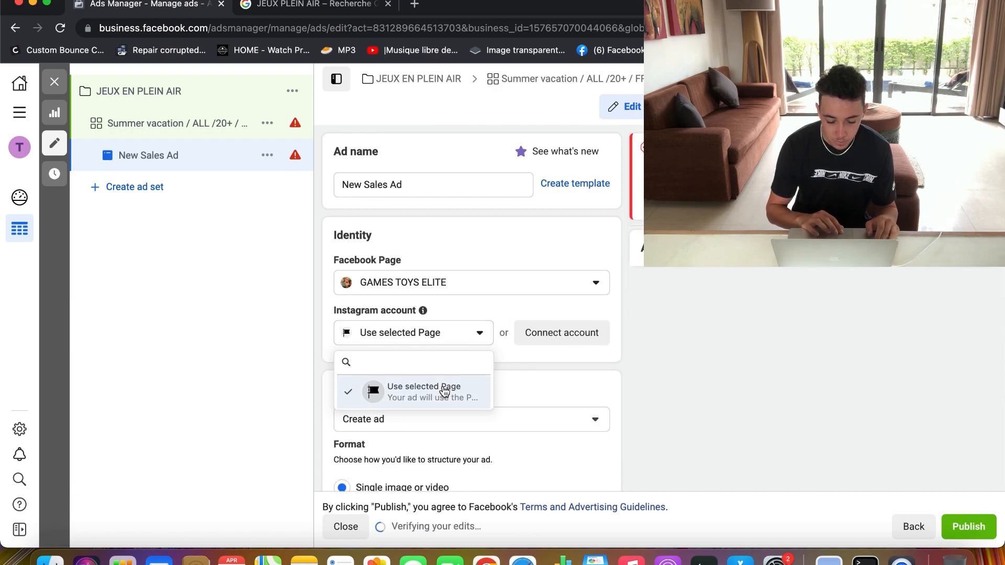
left_click(442, 390)
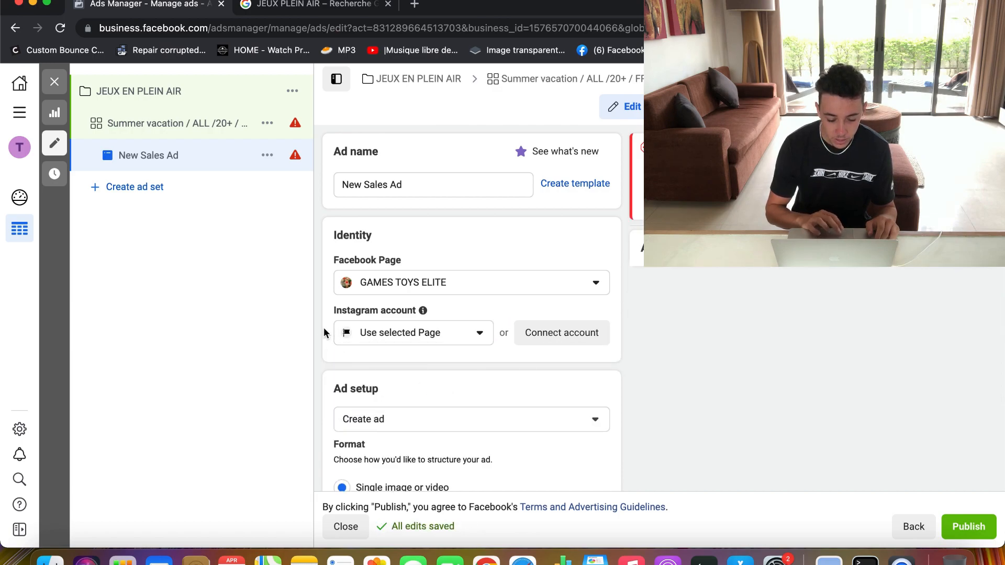
scroll(322, 324, "down", 1)
scroll(322, 323, "up", 1)
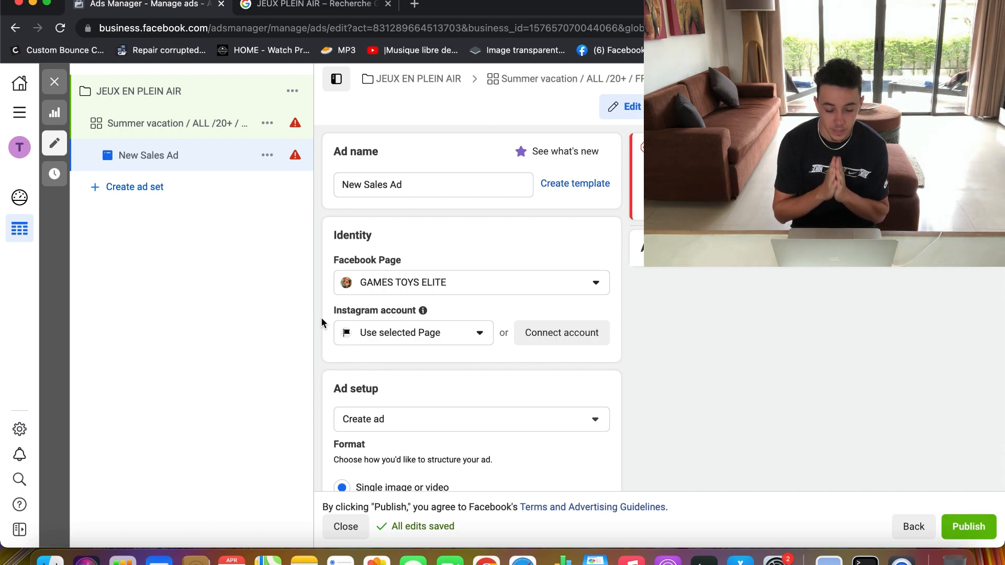
Step: Upload a video from the Desktop folder as the ad creative's media
scroll(322, 321, "down", 10)
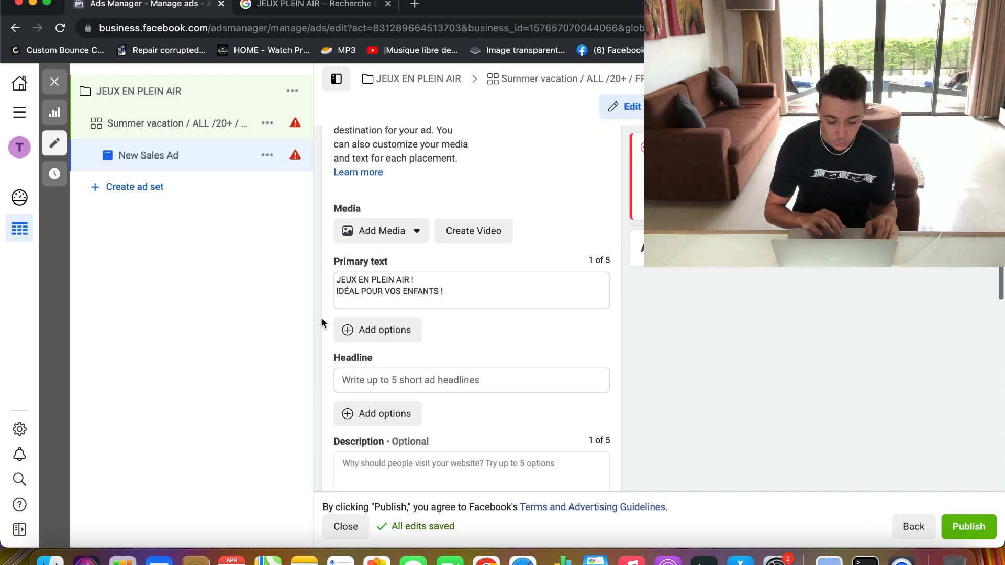
left_click(415, 221)
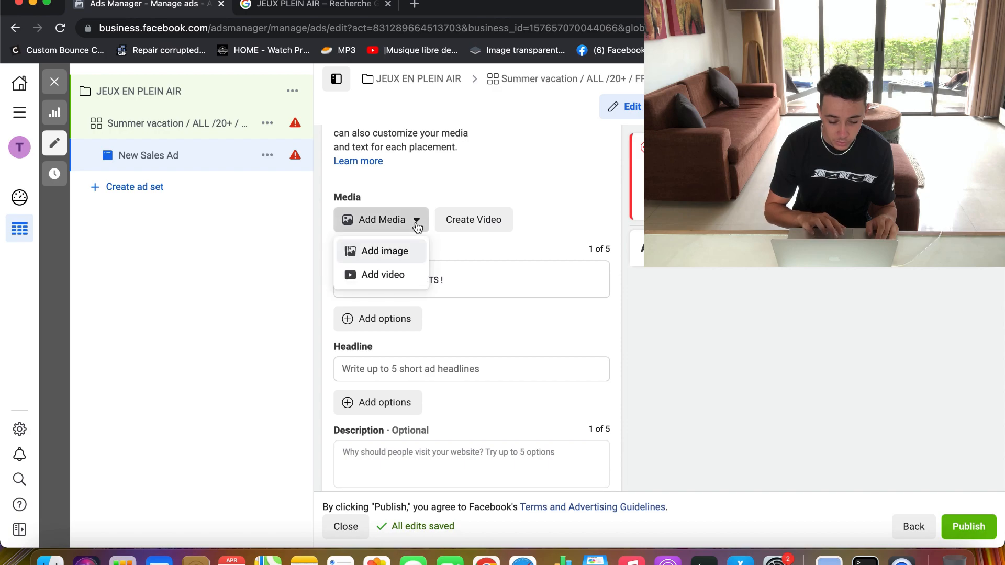
left_click(394, 274)
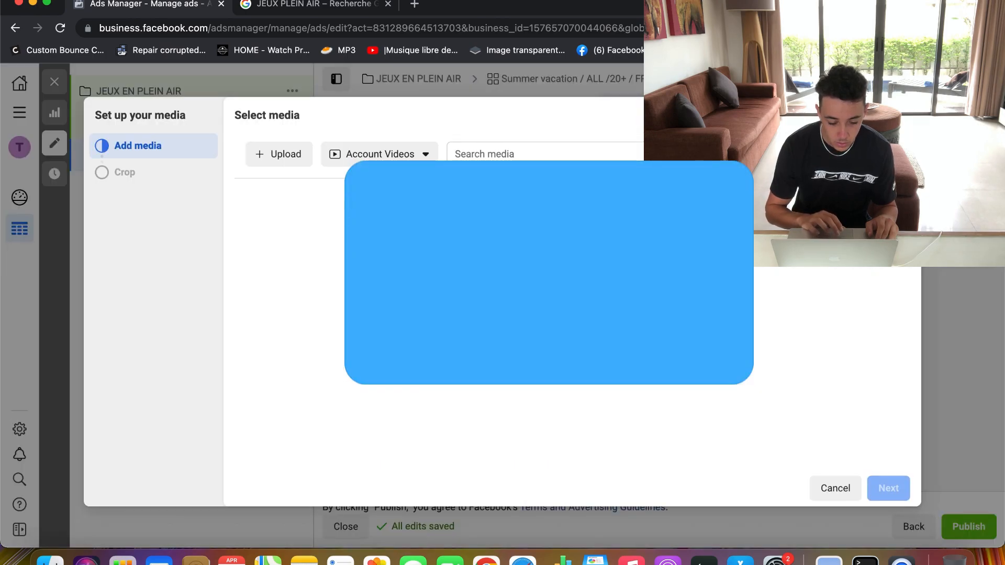
left_click(278, 155)
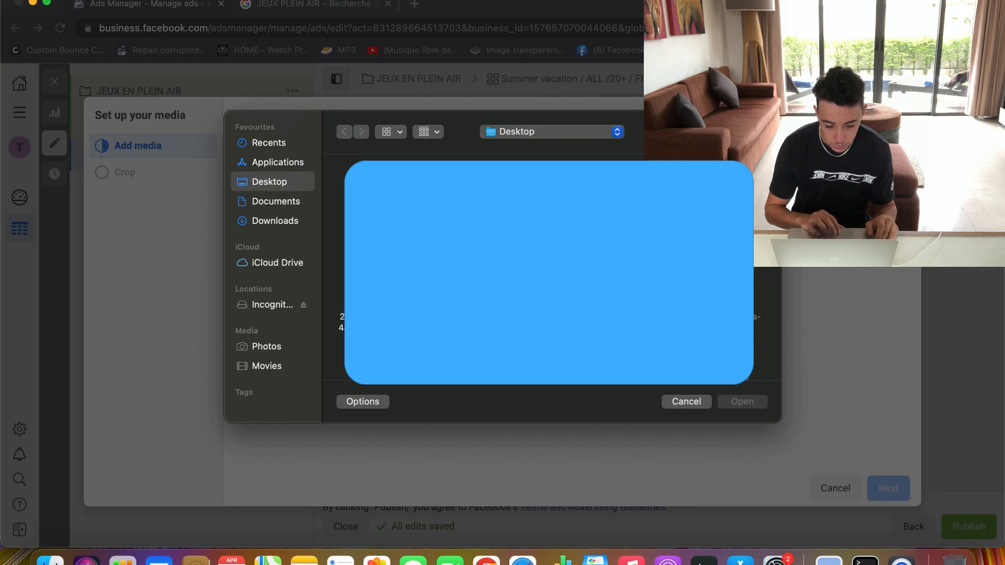
left_click(549, 272)
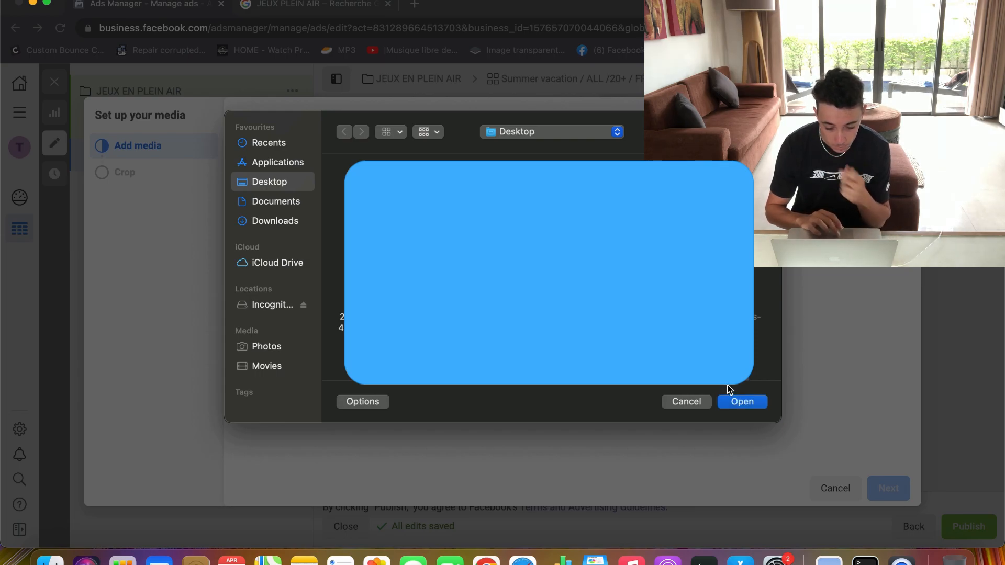
left_click(737, 407)
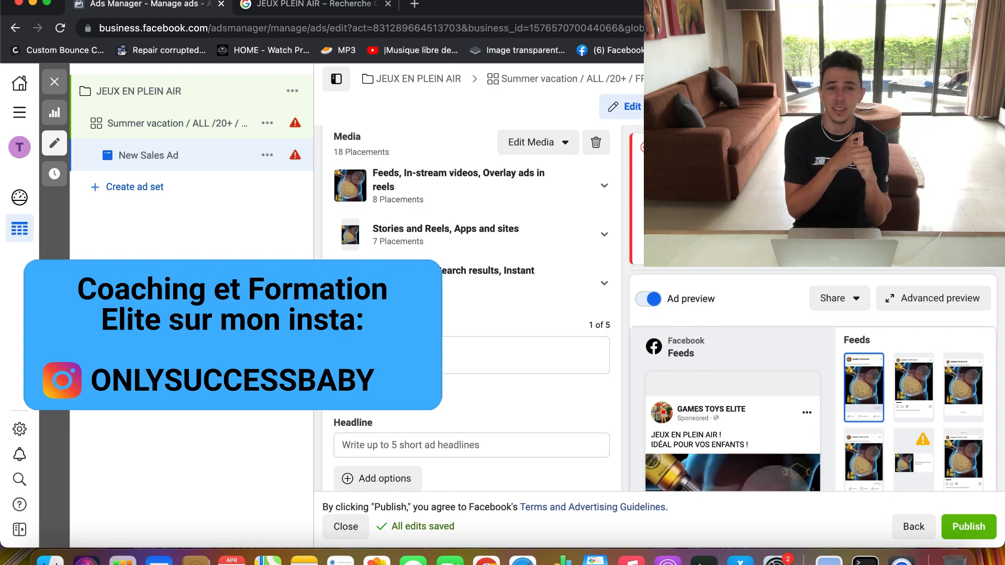
Step: Review the ad creative's media placements, primary text, headline, description, call to action and website destination
scroll(368, 242, "up", 3)
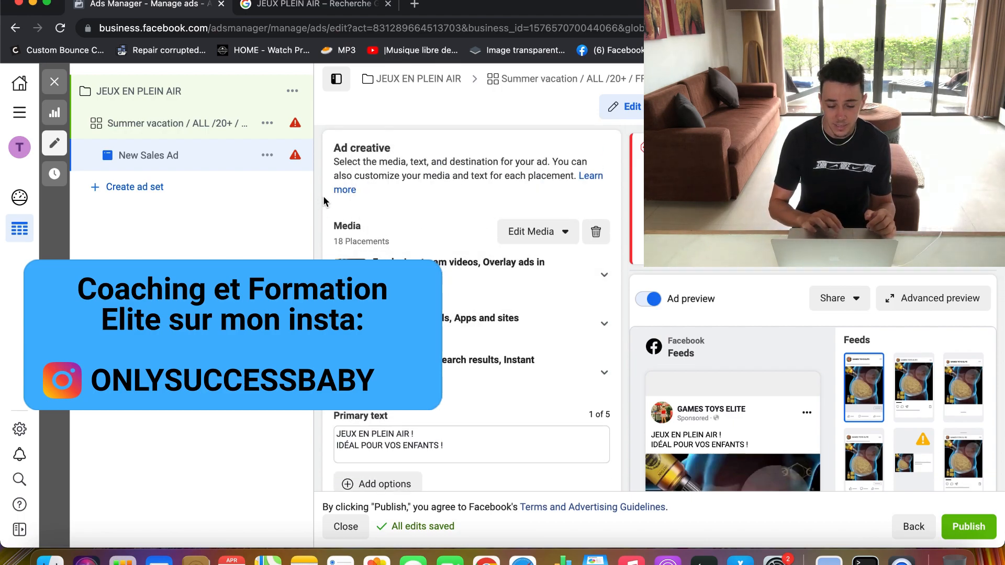
scroll(891, 422, "down", 3)
scroll(747, 462, "down", 5)
scroll(724, 341, "down", 4)
scroll(745, 287, "down", 2)
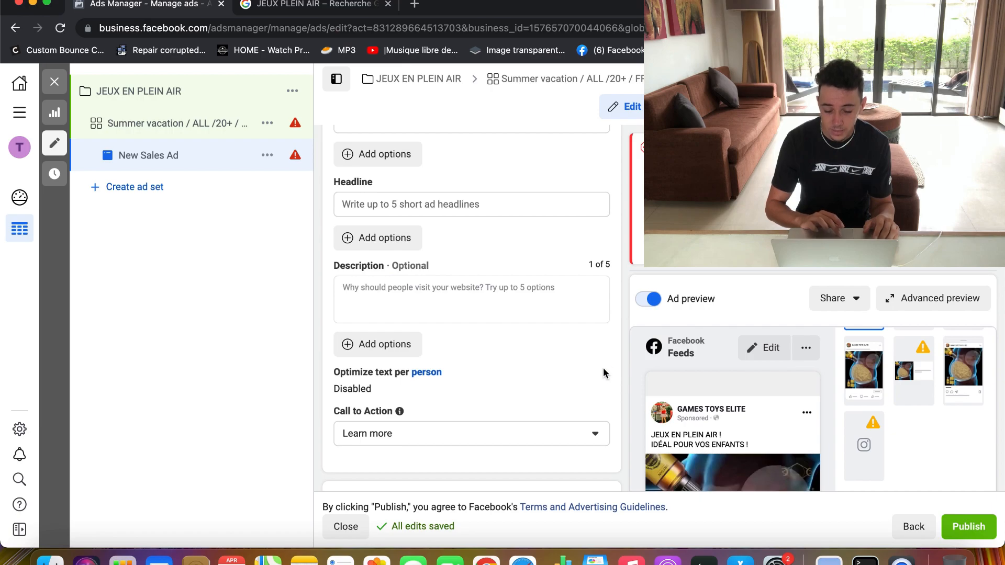
scroll(555, 355, "up", 4)
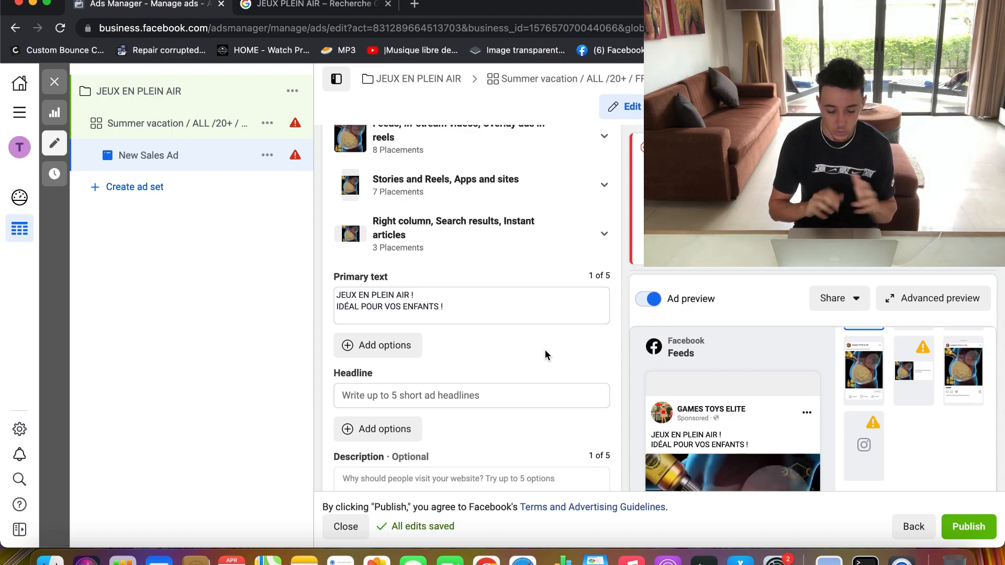
scroll(545, 350, "down", 2)
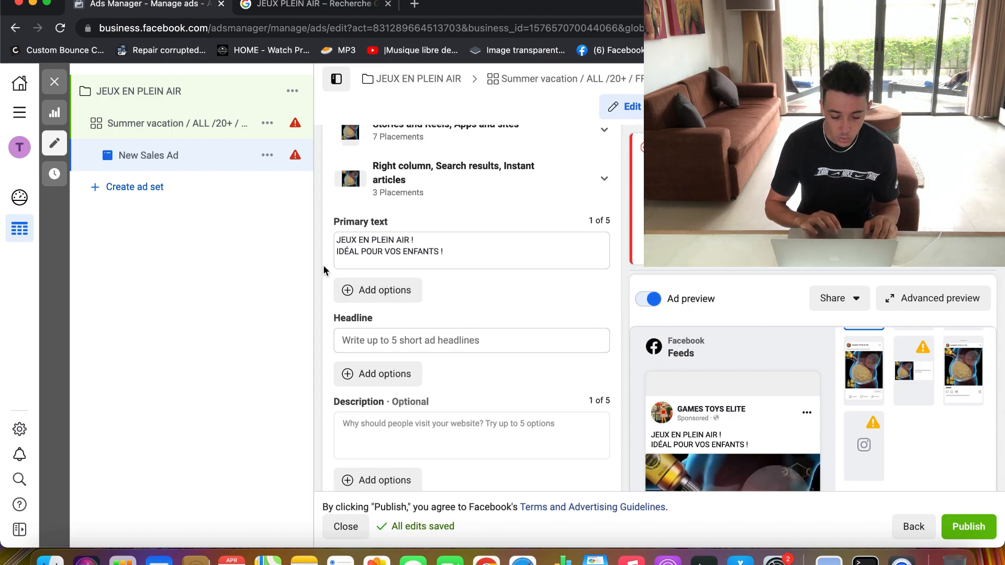
scroll(324, 266, "down", 1)
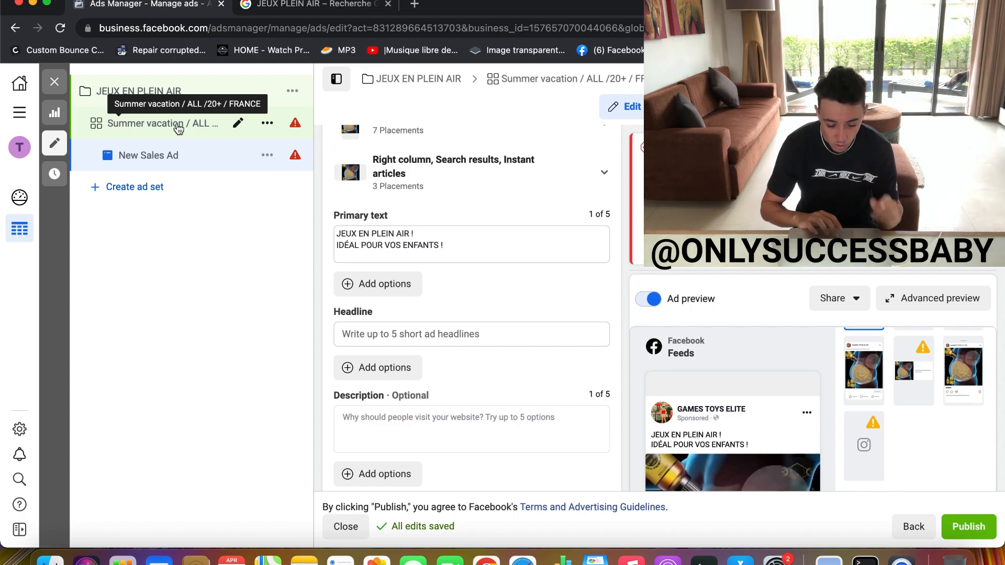
scroll(322, 311, "down", 6)
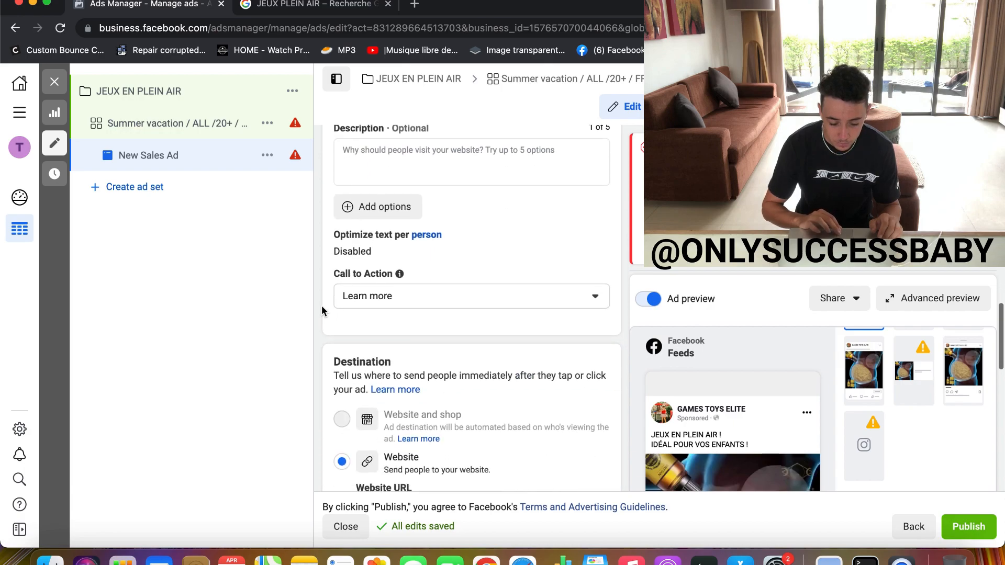
scroll(503, 287, "down", 4)
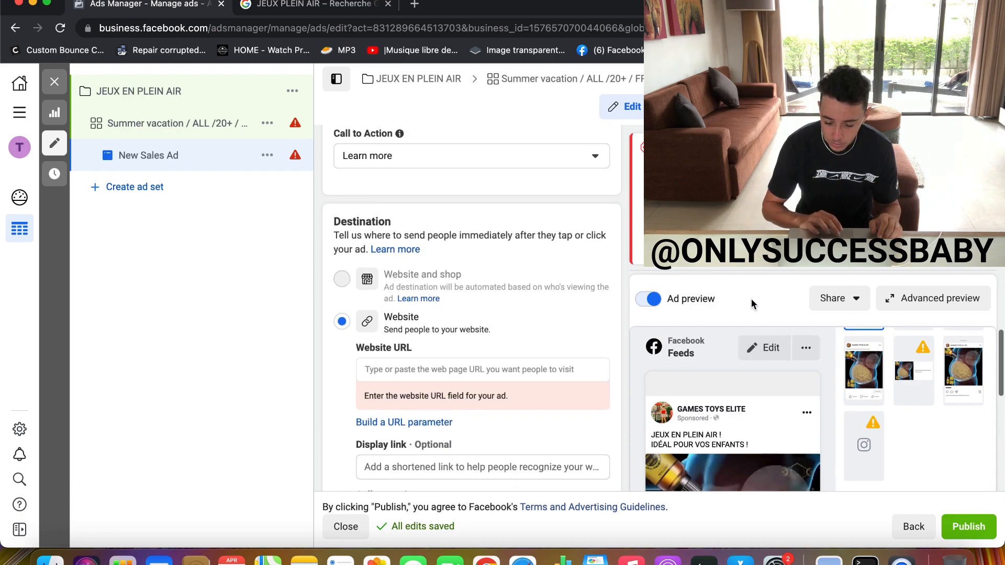
Step: Open the advanced preview and examine how the ad looks in the Facebook and Instagram placements, then close it
left_click(909, 298)
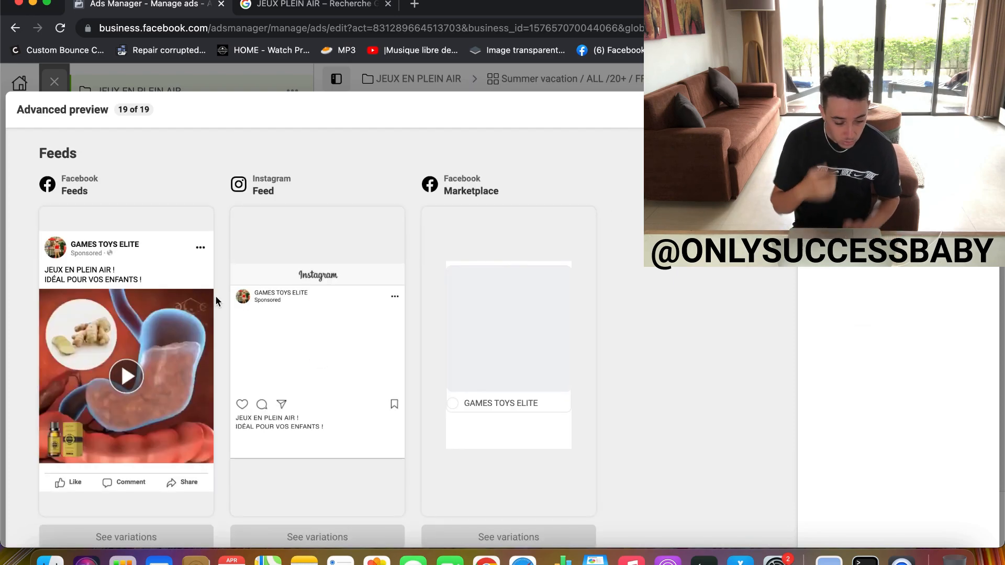
scroll(215, 295, "down", 1)
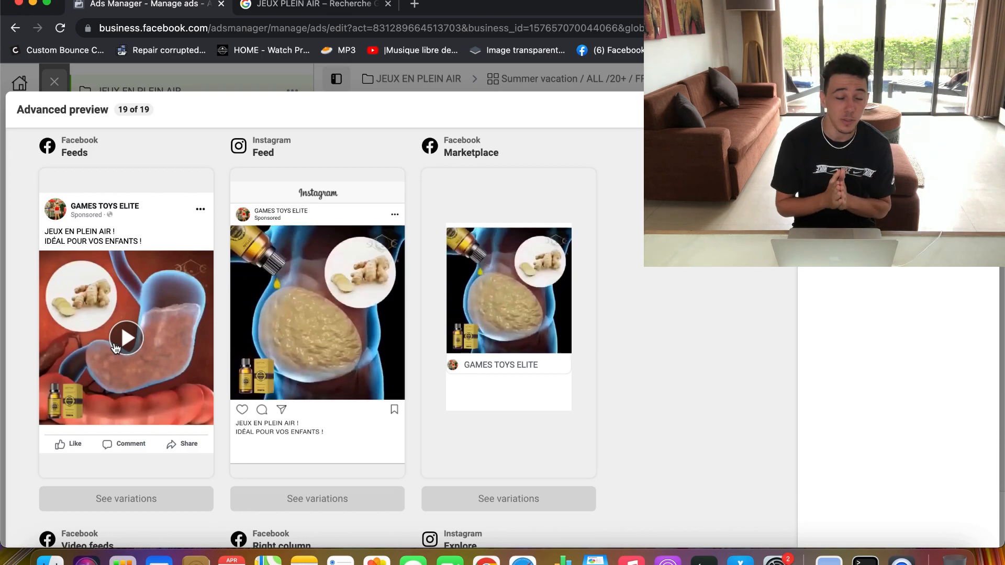
scroll(116, 349, "down", 7)
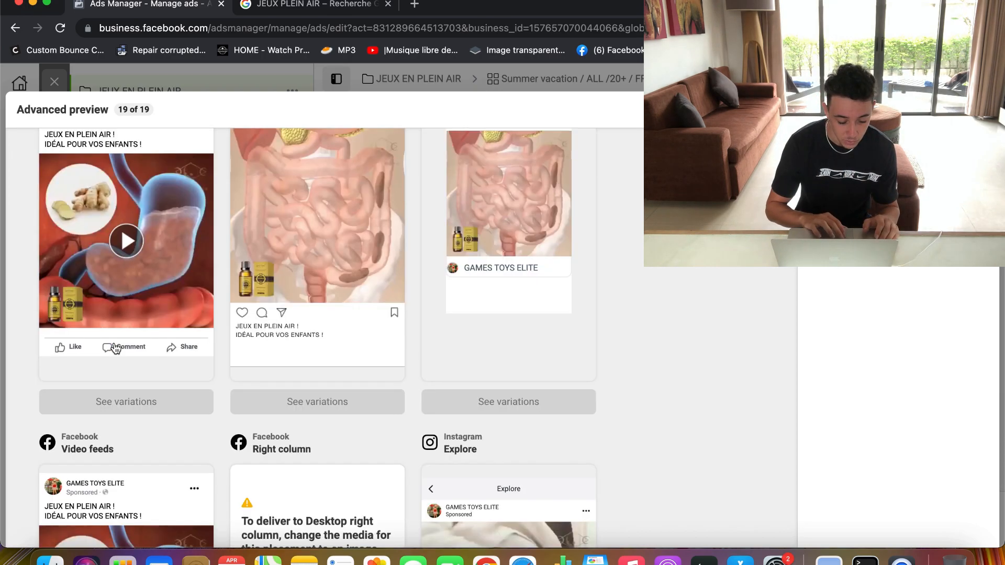
scroll(116, 347, "up", 7)
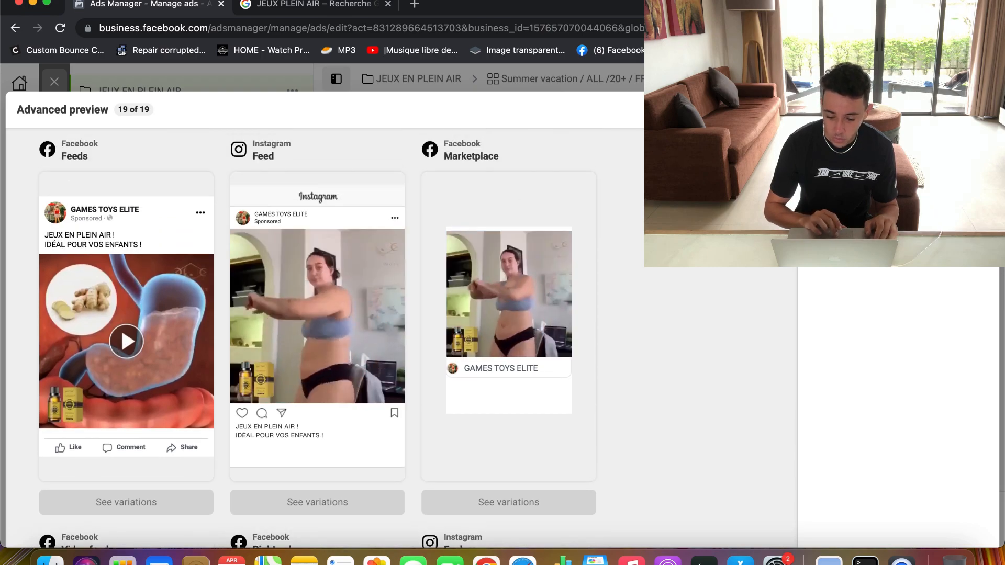
key("Escape")
Step: Set the ad's headline to ELITE GAMES
scroll(400, 322, "up", 8)
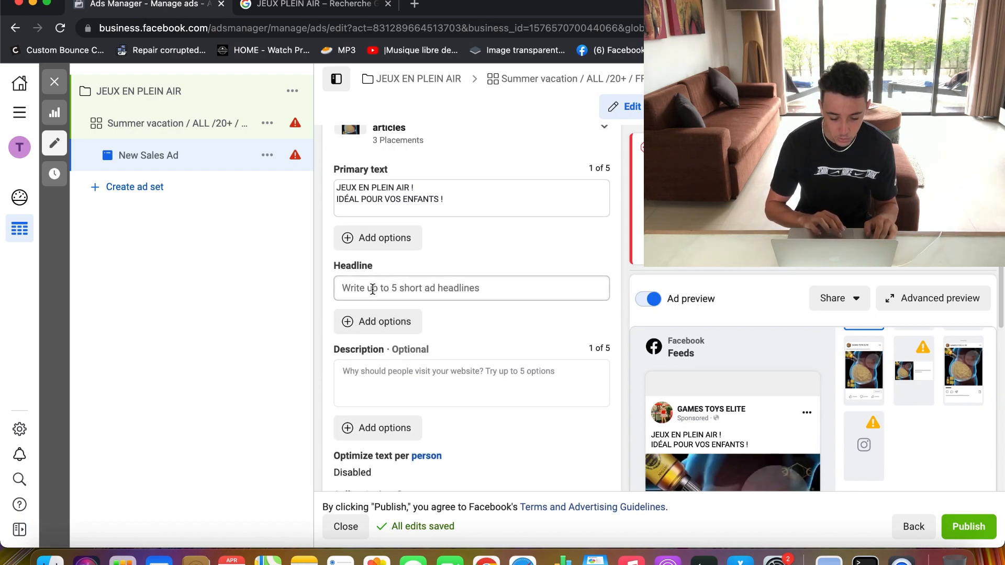
left_click(372, 289)
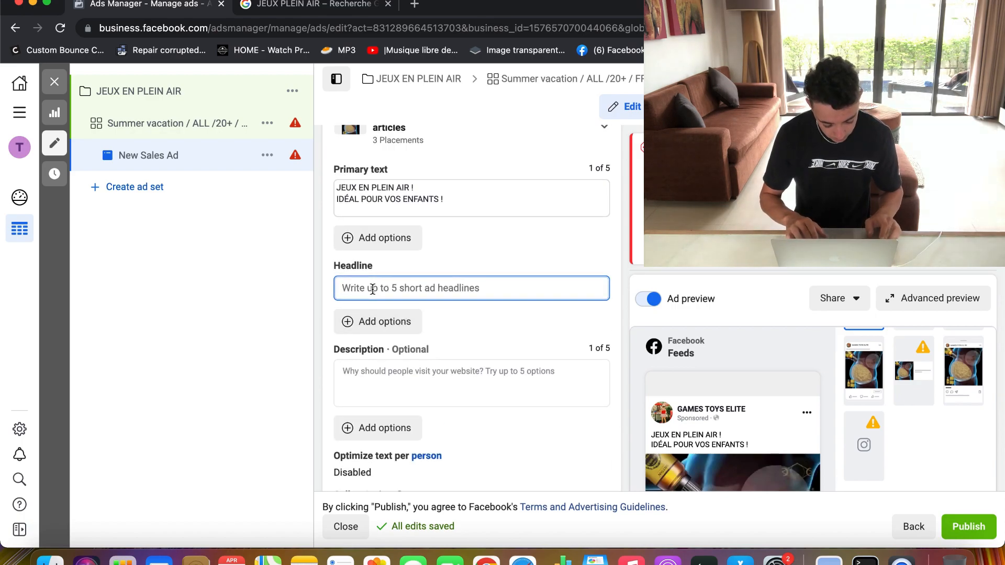
type("ELITE GAMES")
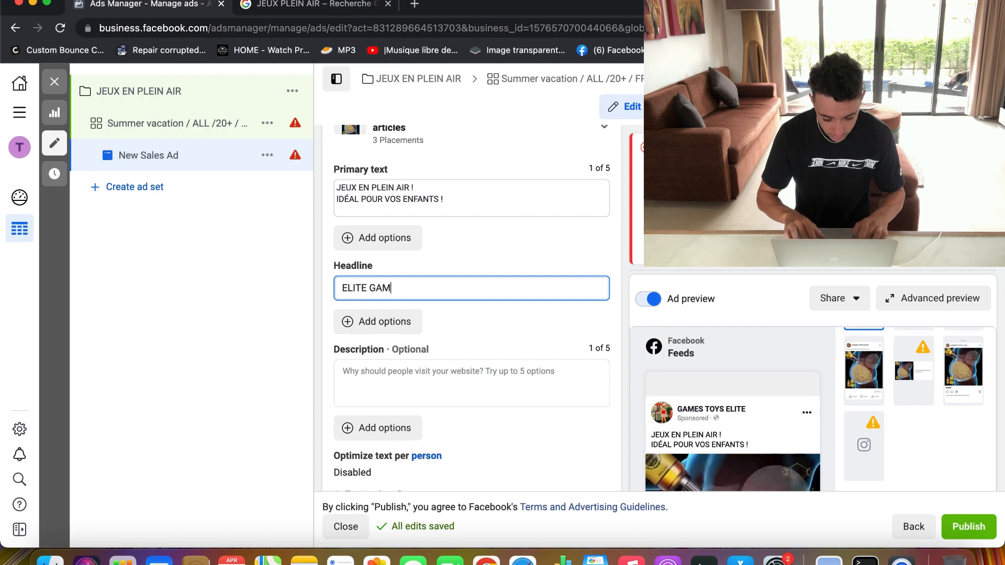
left_click(615, 322)
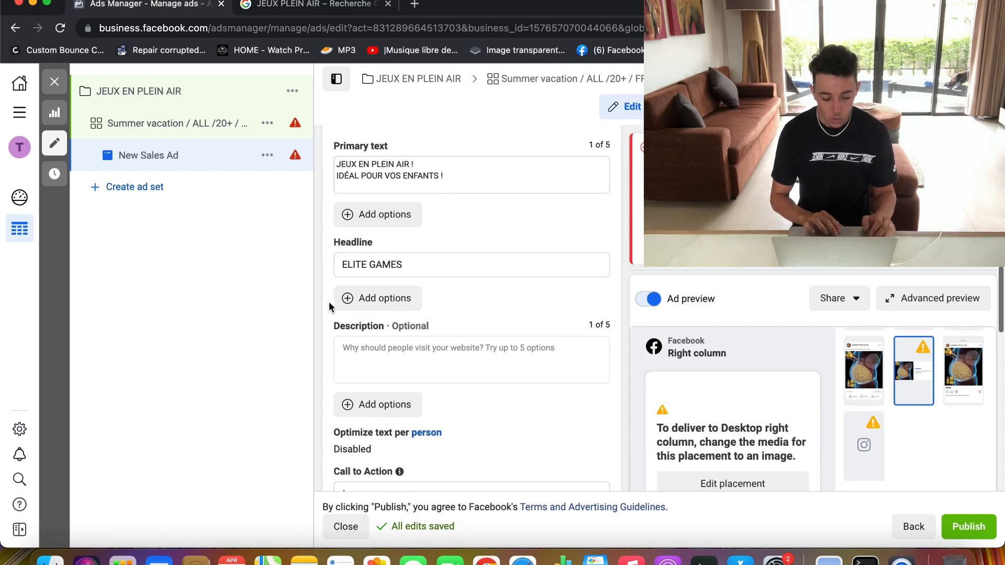
Step: Open the Website URL field of the ad's destination for entry and review the display link, call extension and other destination options
scroll(365, 344, "down", 5)
scroll(365, 344, "down", 5)
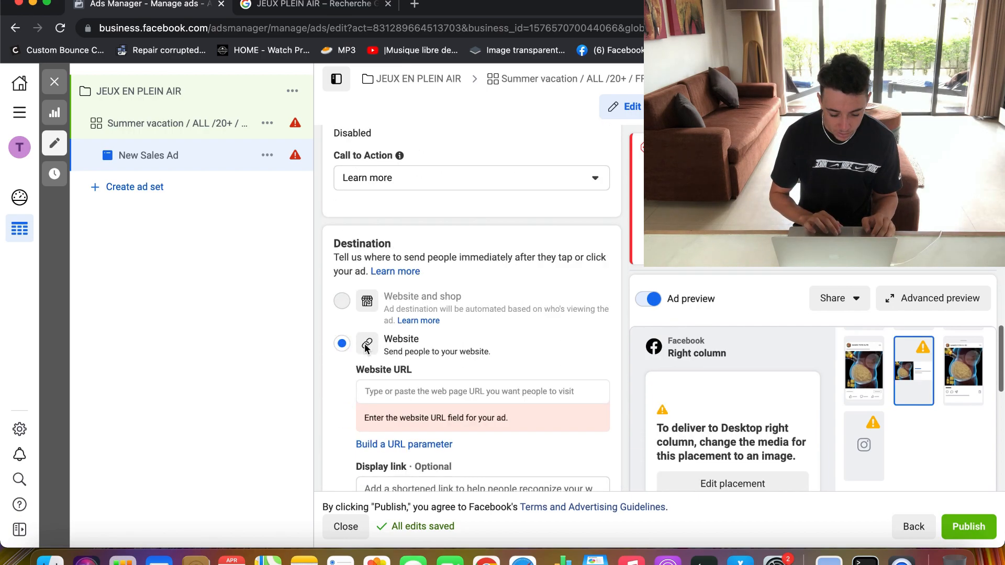
left_click(379, 250)
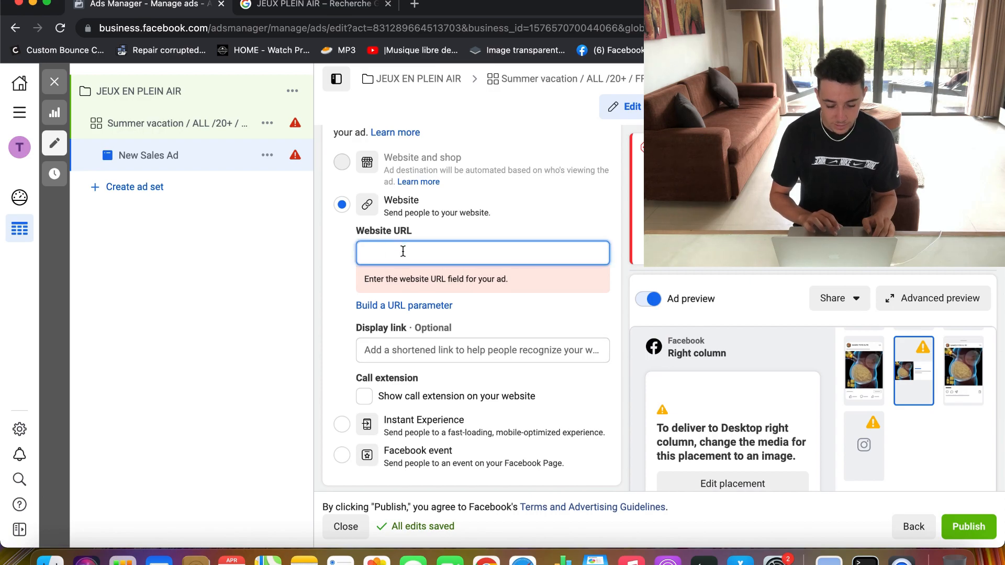
scroll(699, 309, "down", 2)
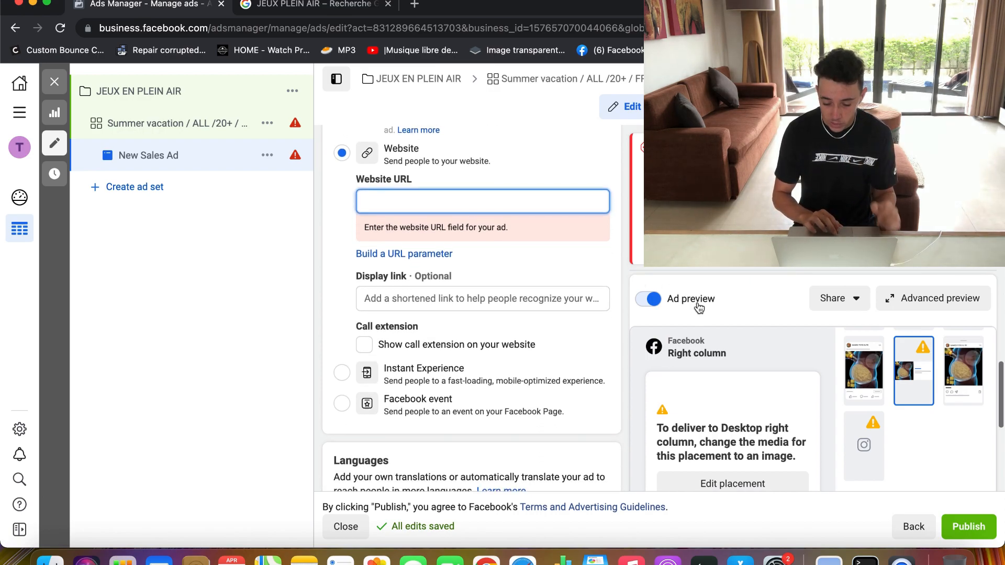
scroll(700, 345, "down", 1)
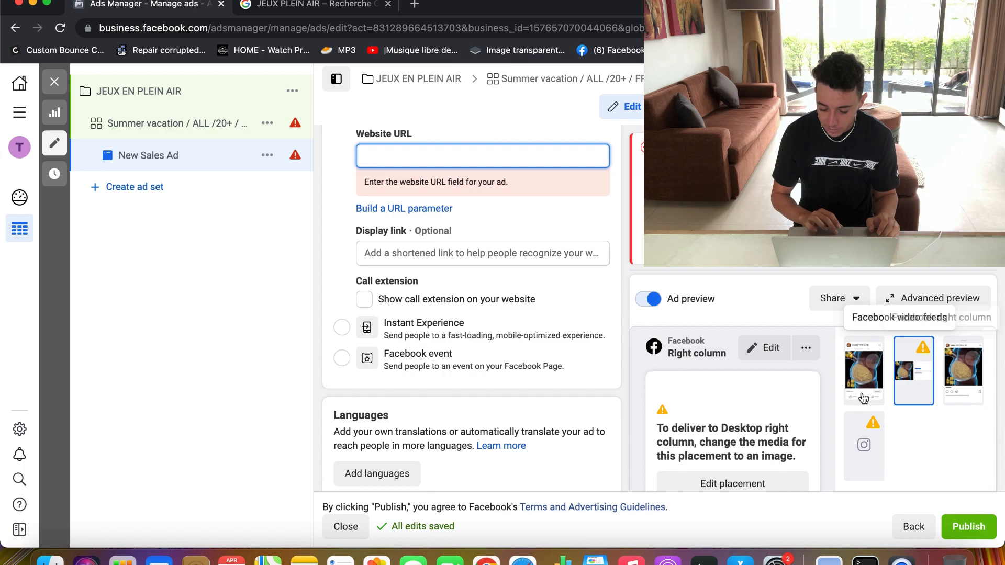